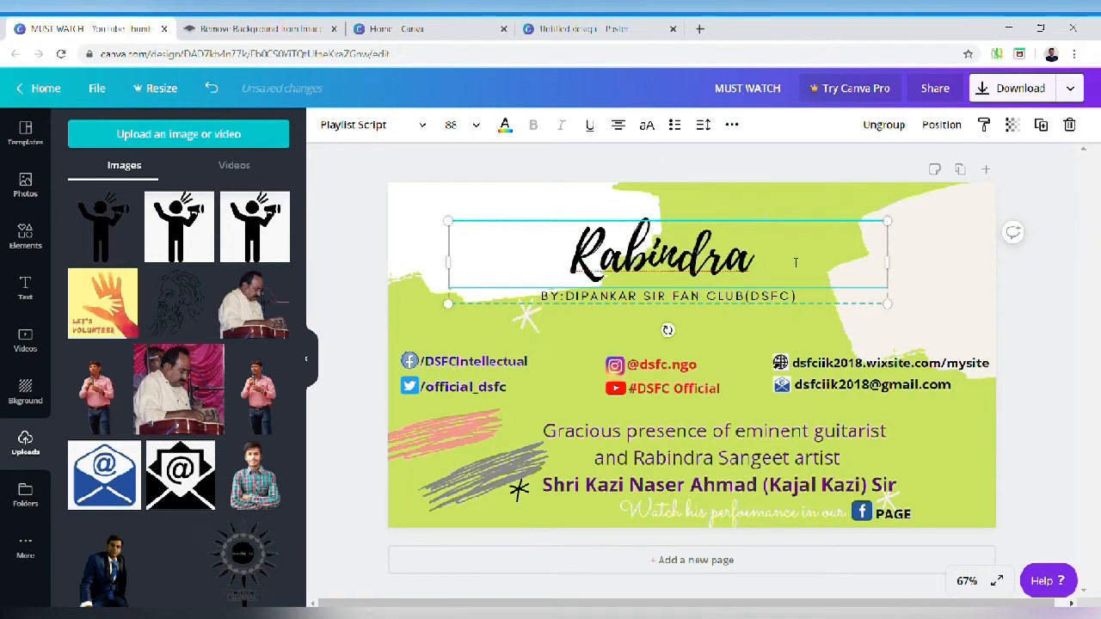
Complete the heading text so it reads "Rabindra Jayanti Celebration 2020".
text(i C)
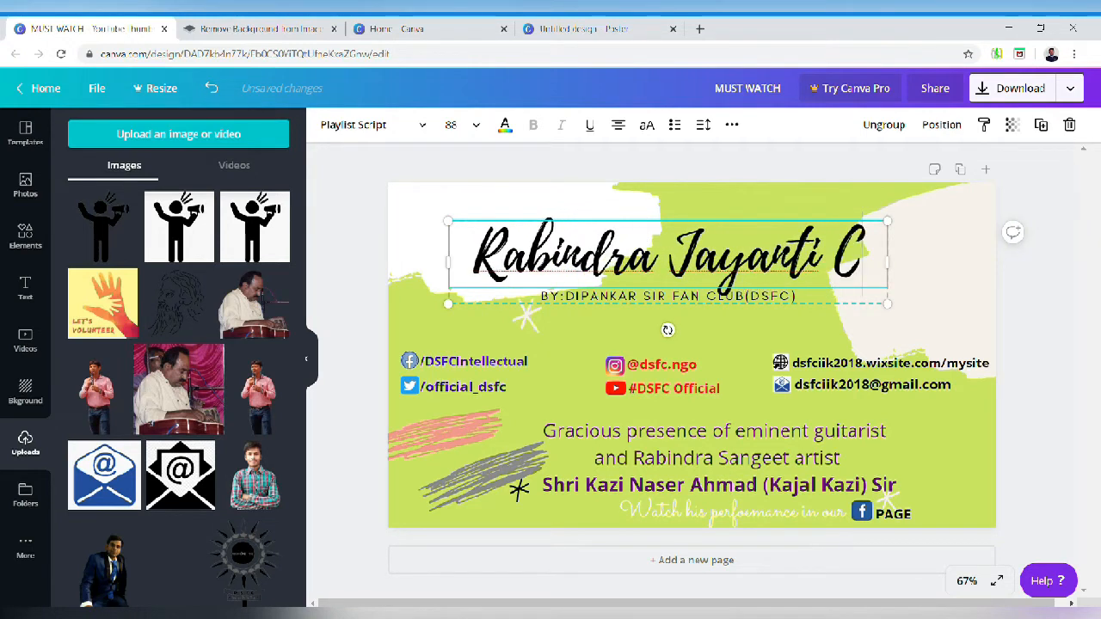
text(elebration 2020)
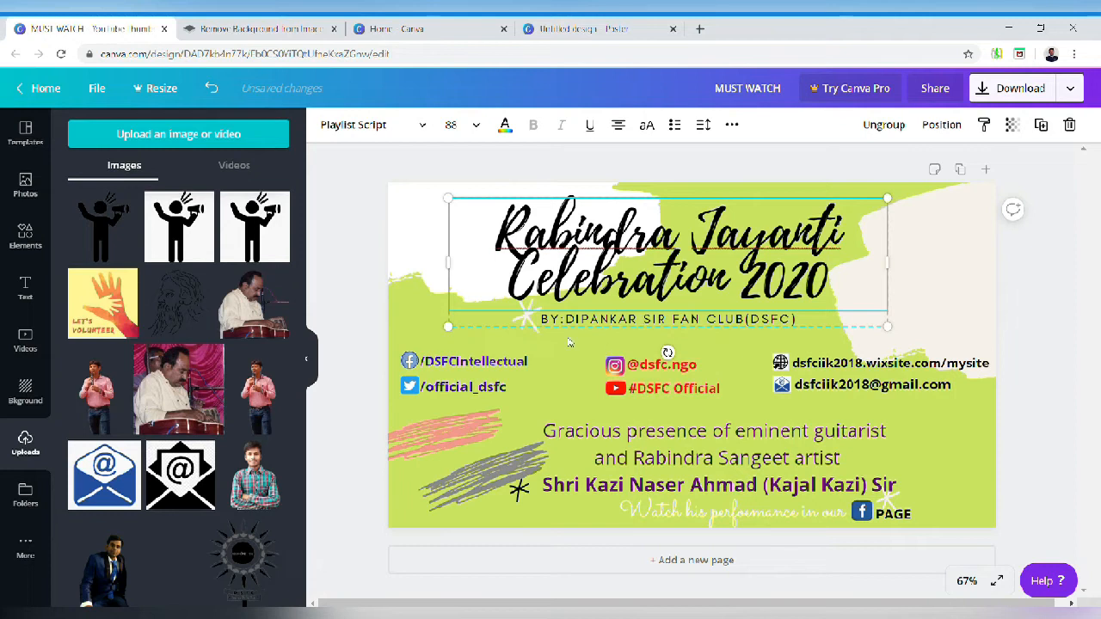
click(440, 315)
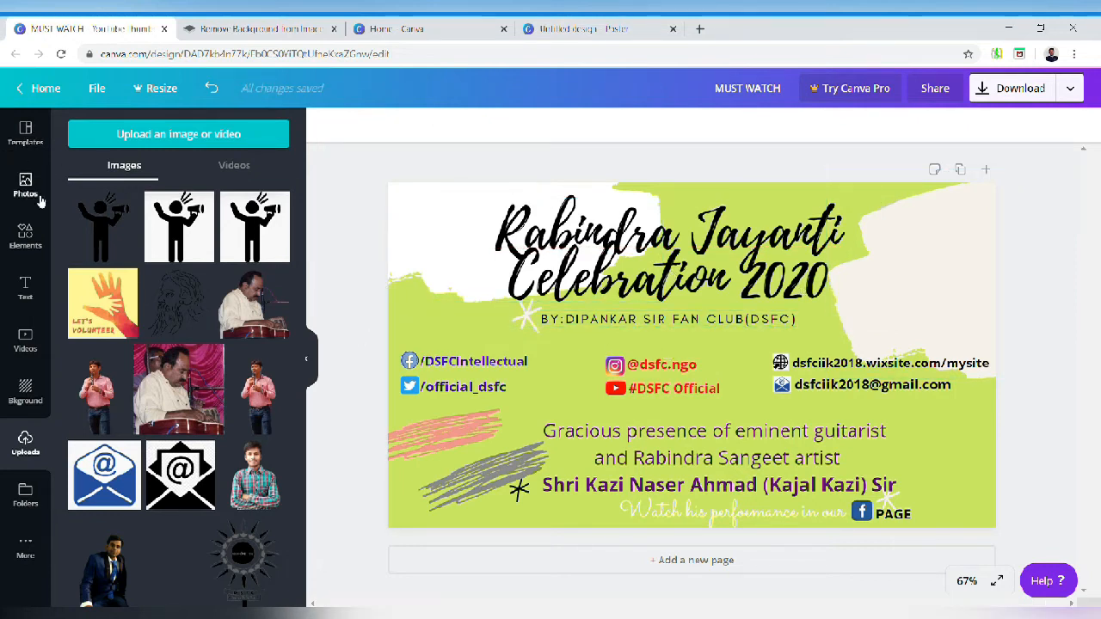
Add the uploaded line drawing of the bearded man and place it over the beige patch in the design's upper right corner.
scroll(239, 318, down, 5)
scroll(239, 318, up, 5)
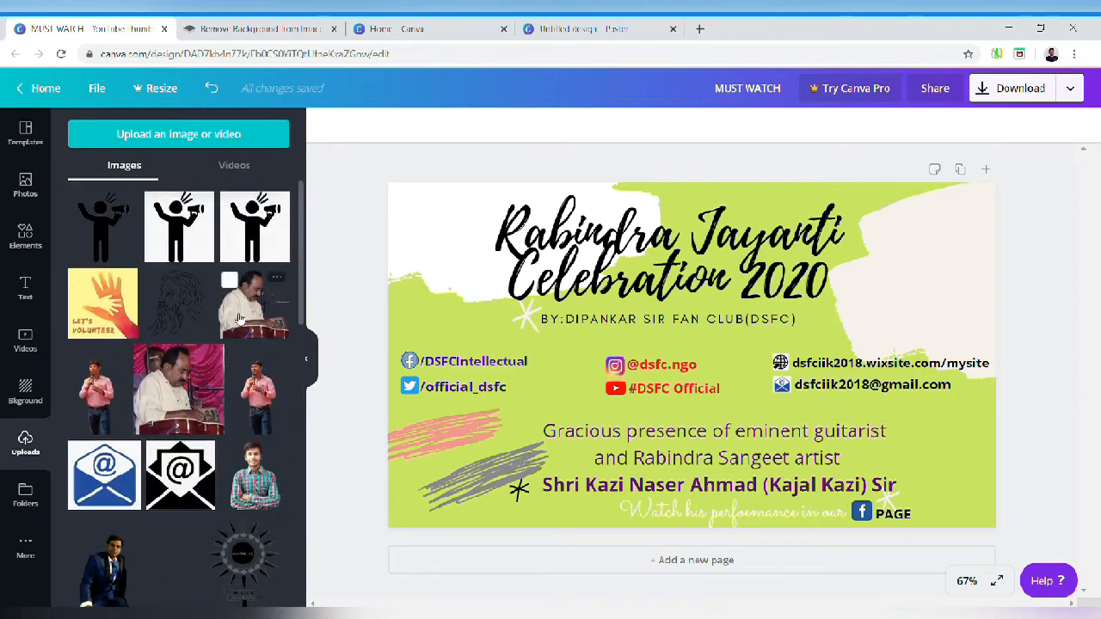
click(160, 302)
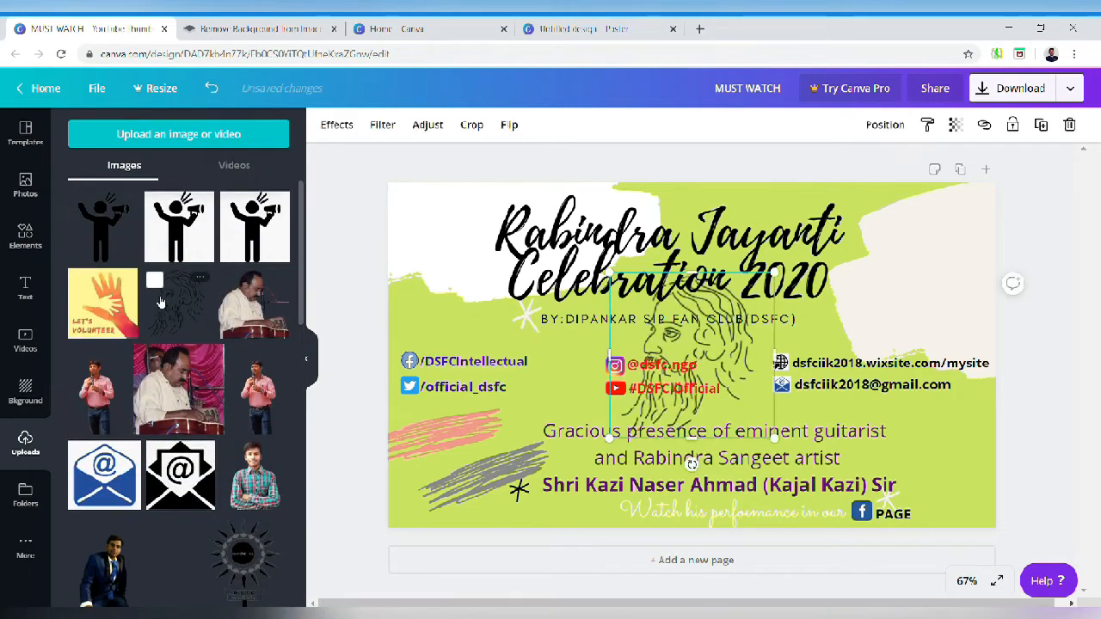
mouse_move(755, 353)
mouse_down()
mouse_move(981, 273)
mouse_move(958, 292)
mouse_up()
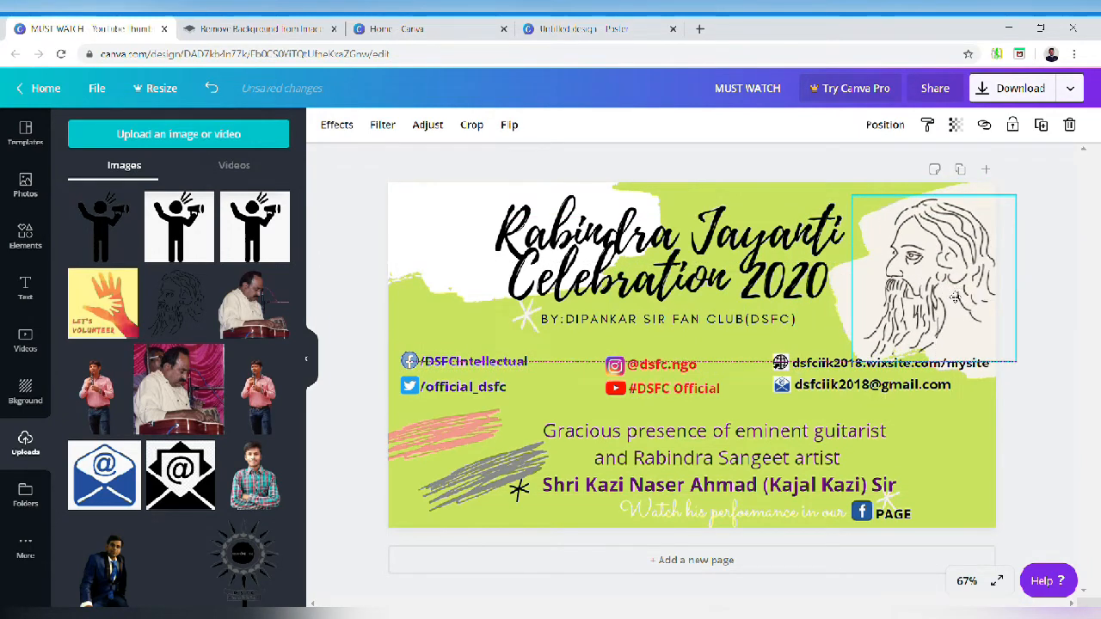
click(1054, 206)
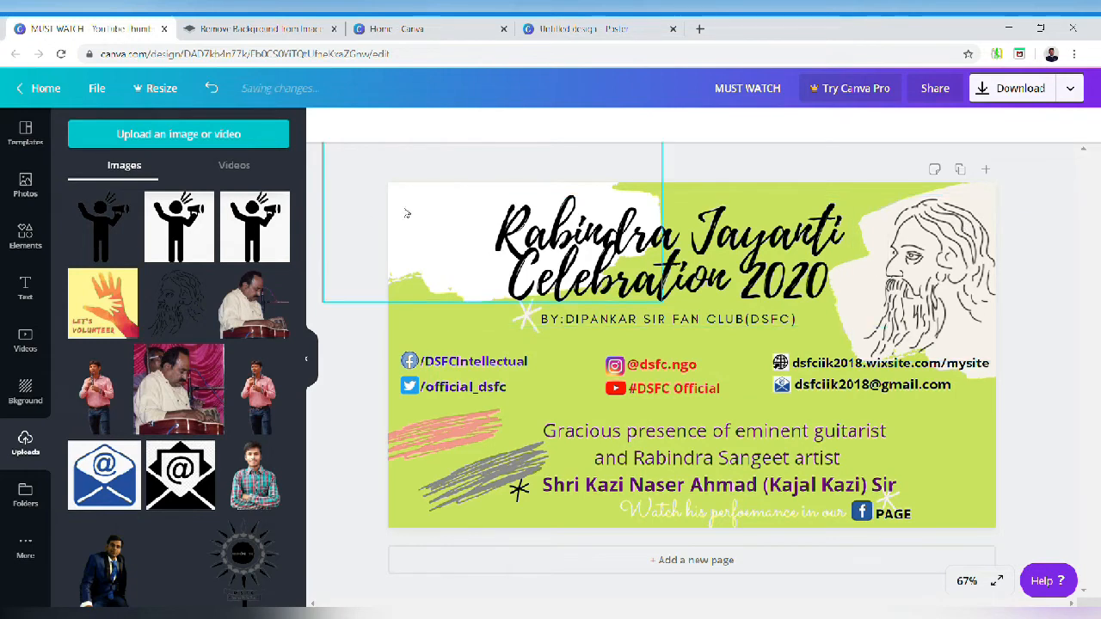
Add the uploaded DSFC sun logo, shrink it and place it on the white patch beside the heading.
scroll(248, 497, down, 1)
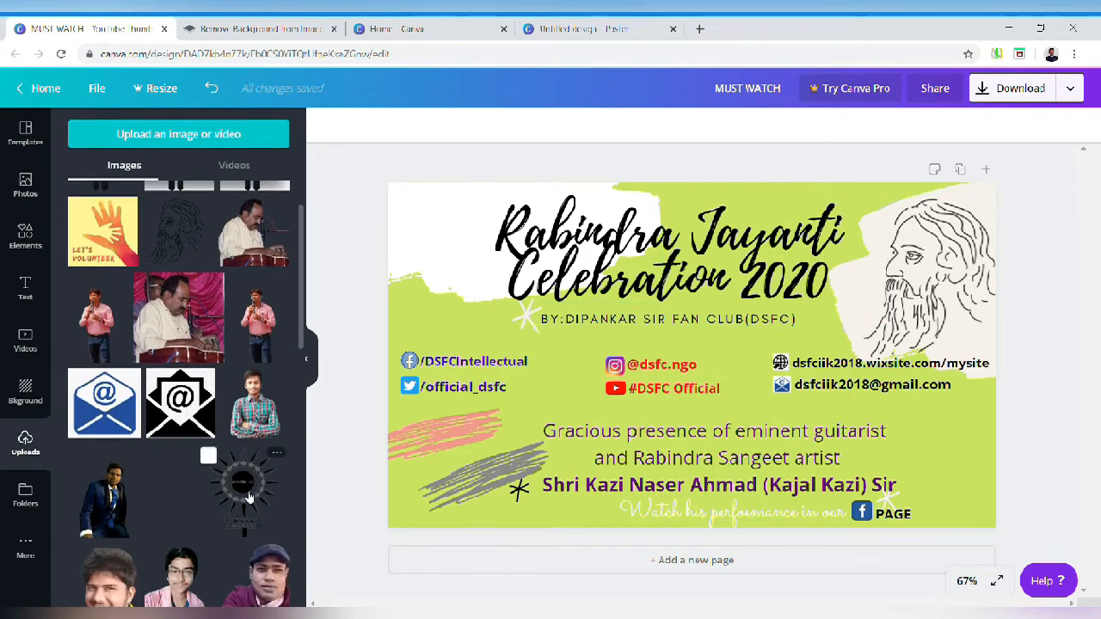
click(248, 497)
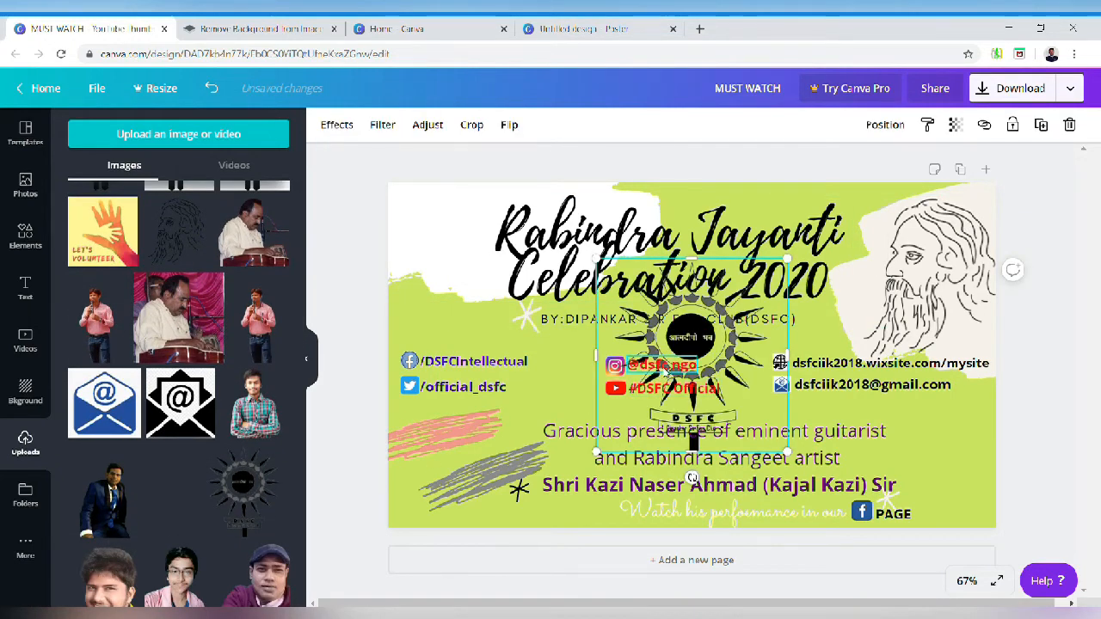
click(666, 372)
click(692, 342)
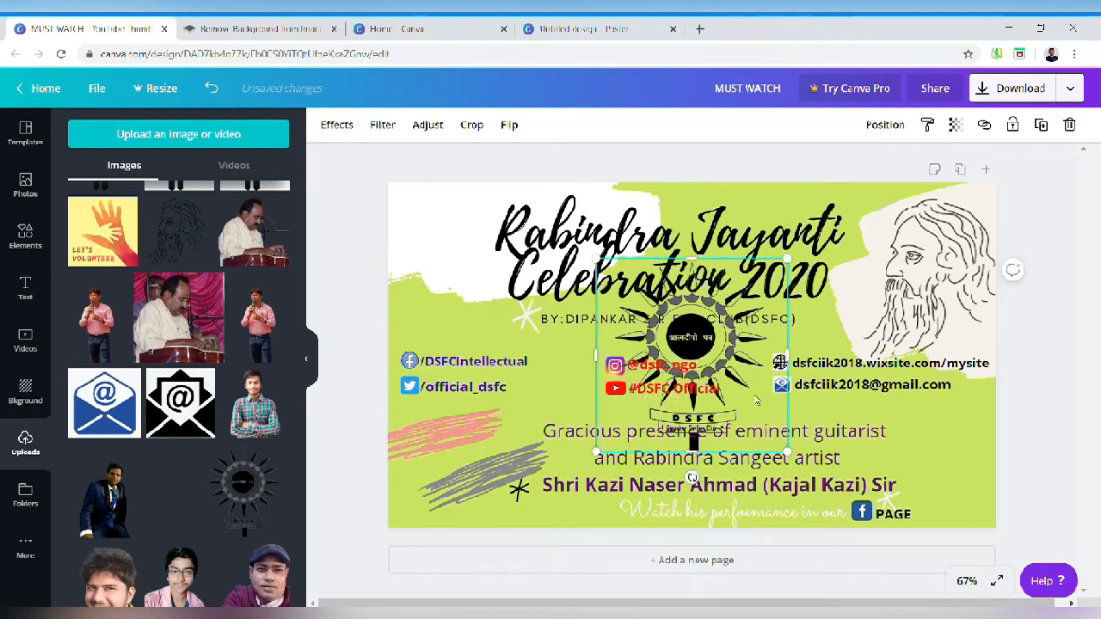
mouse_move(499, 266)
mouse_down()
mouse_move(461, 249)
mouse_move(486, 271)
mouse_up()
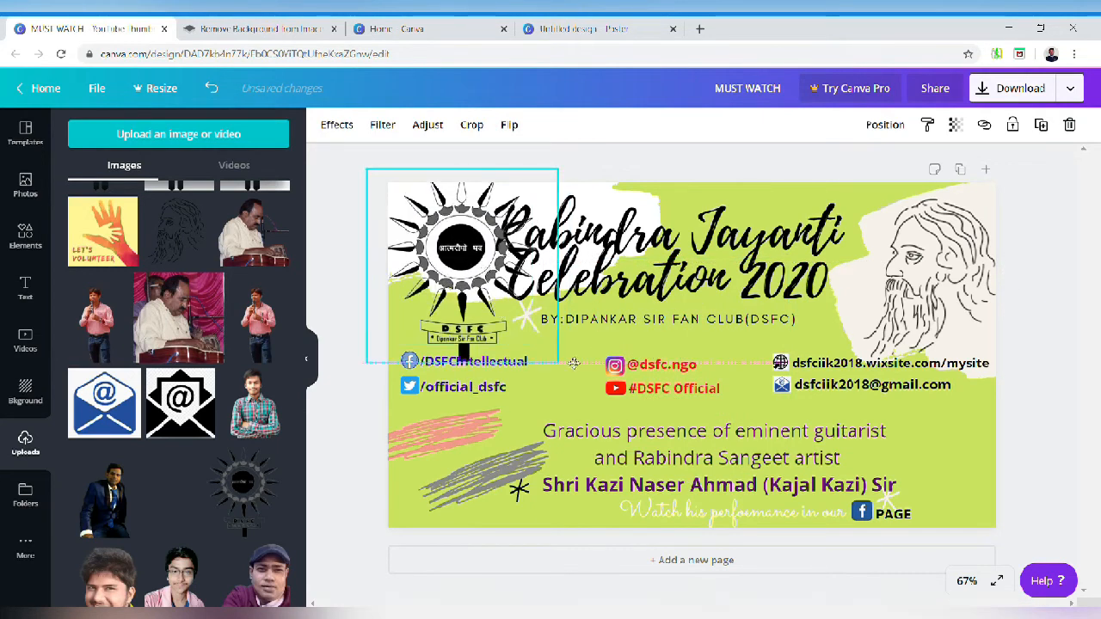
drag(519, 336, 465, 258)
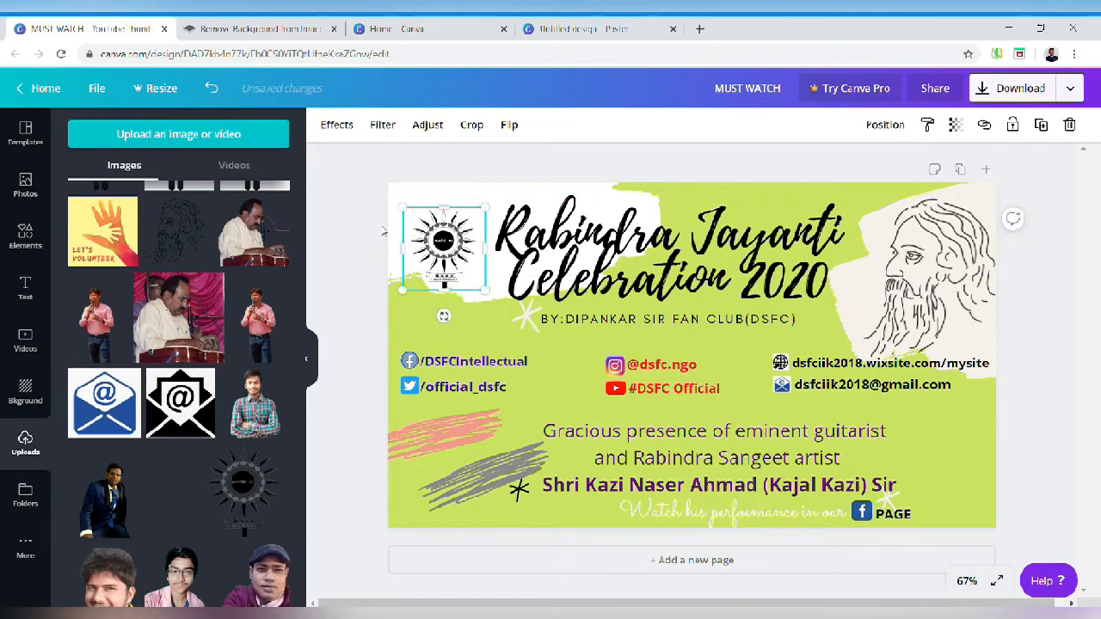
click(373, 231)
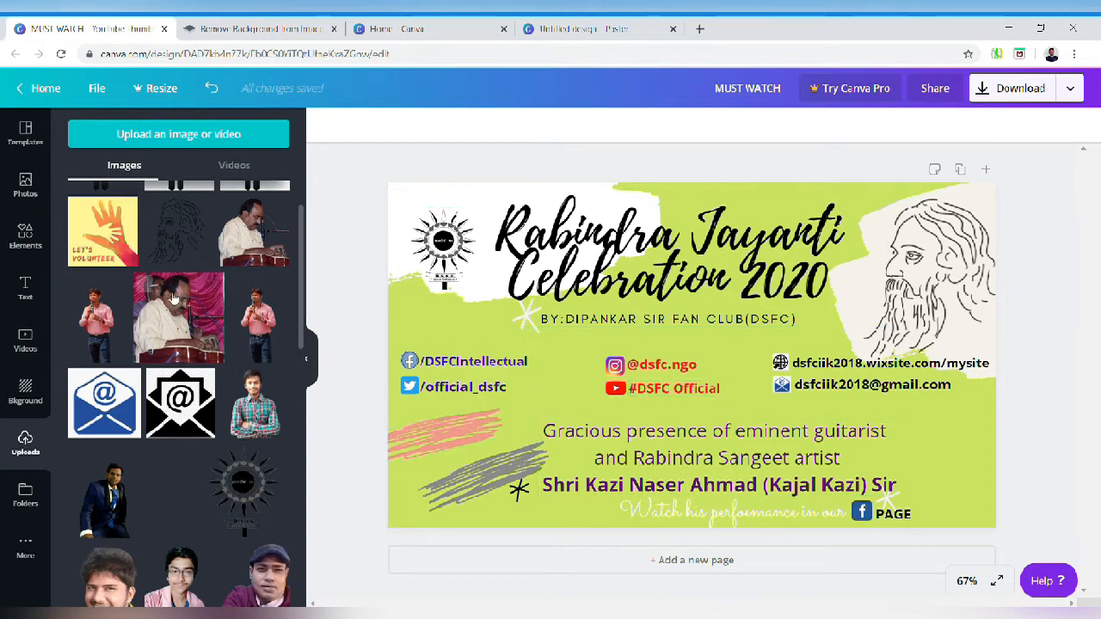
Add the uploaded cut-out photo of the seated musician, shrink it and place it in the design's lower left corner.
click(250, 254)
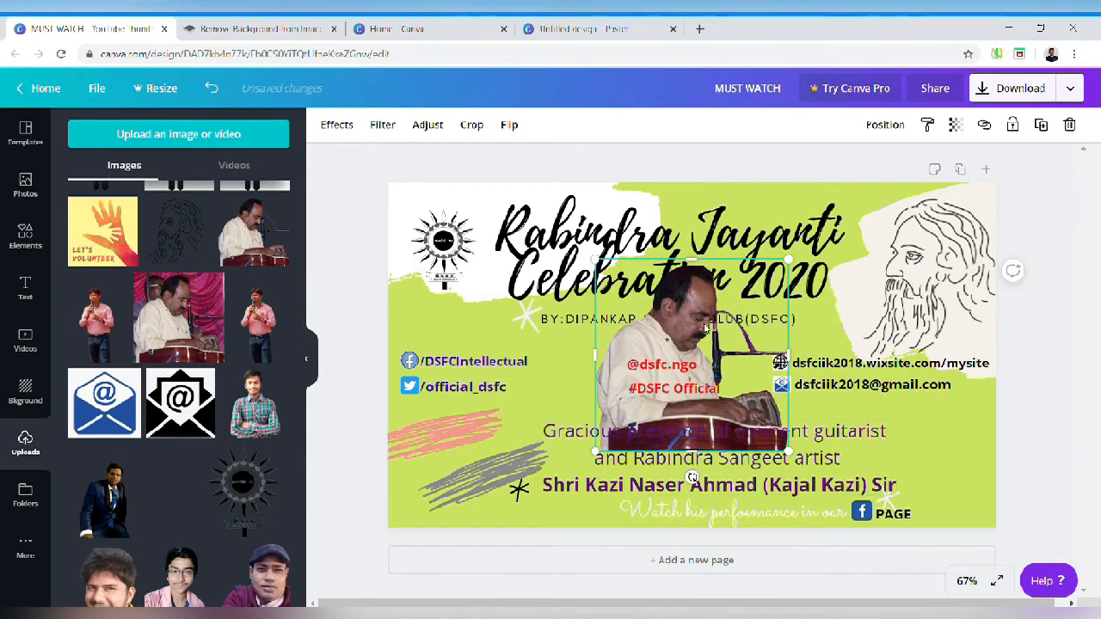
drag(706, 328, 487, 414)
drag(567, 342, 504, 401)
drag(436, 472, 453, 468)
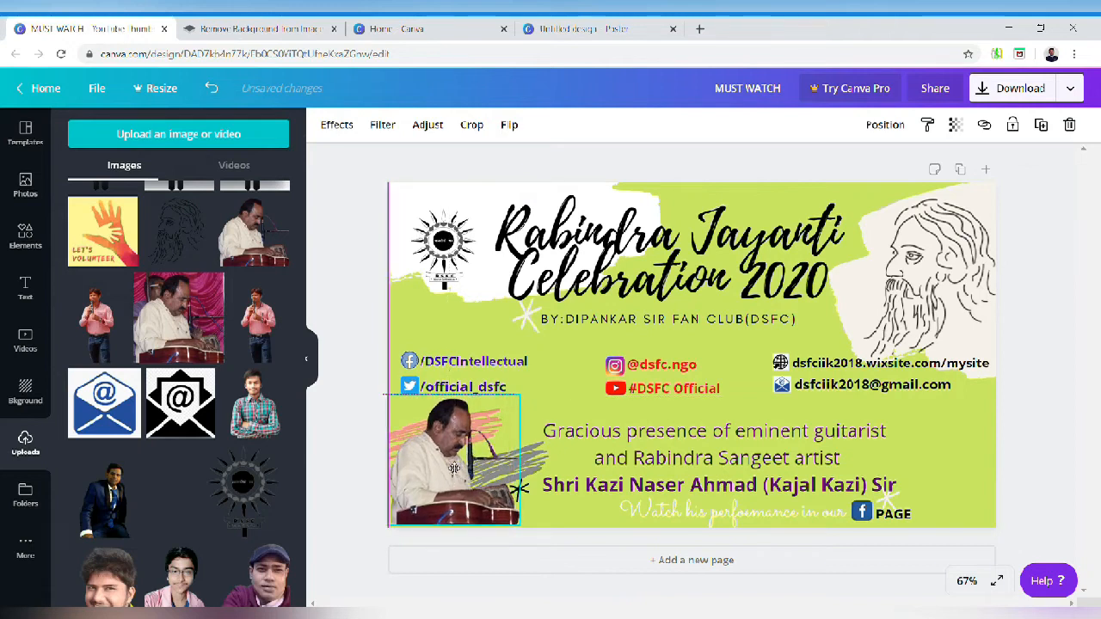
drag(380, 469, 375, 465)
click(452, 542)
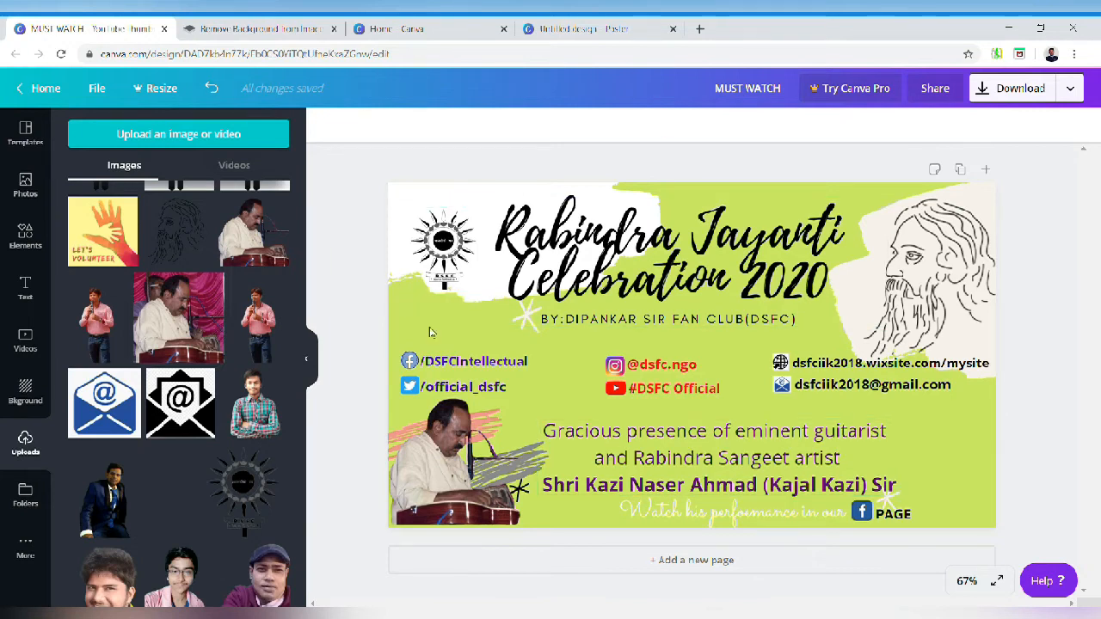
Switch to remove.bg and upload the portrait of the man in the dark suit to remove its background.
click(283, 29)
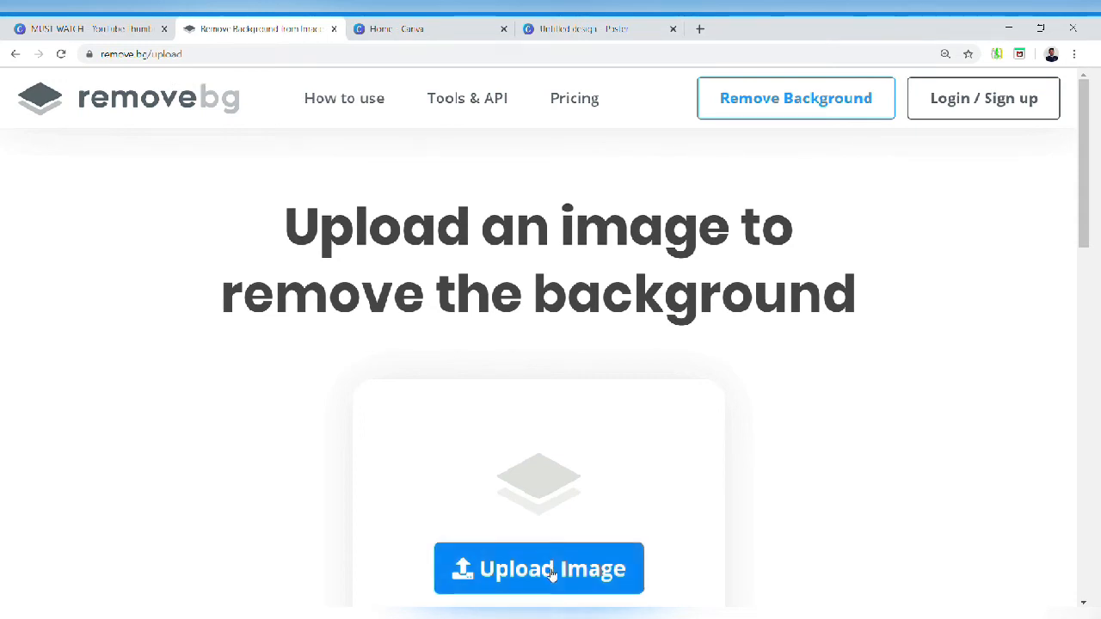
scroll(653, 448, down, 2)
click(593, 433)
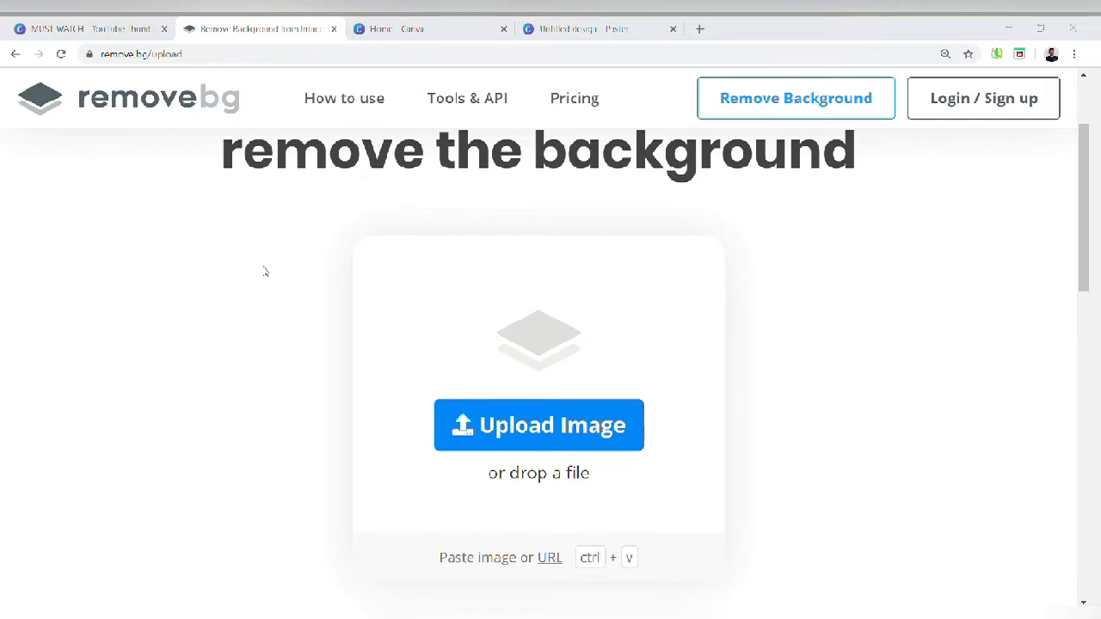
double_click(433, 344)
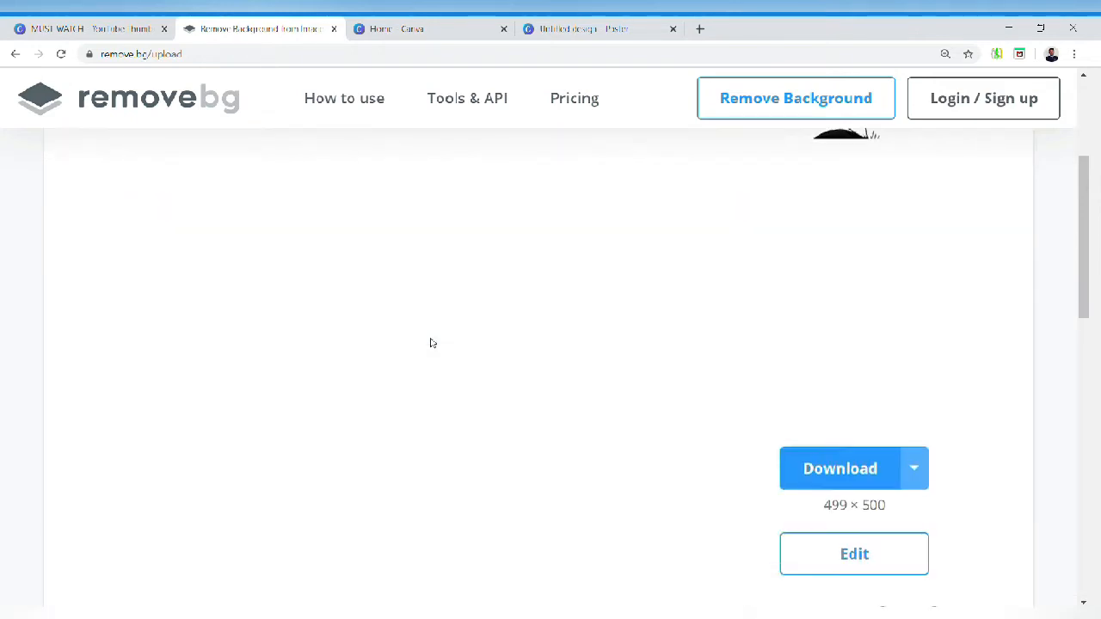
scroll(434, 344, down, 3)
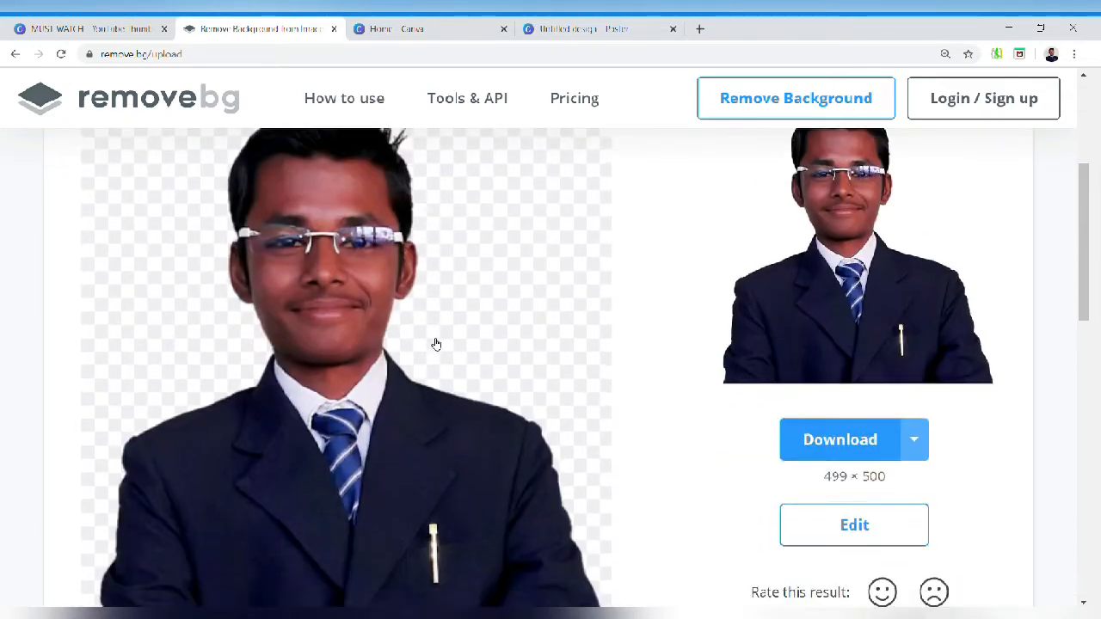
scroll(436, 344, down, 1)
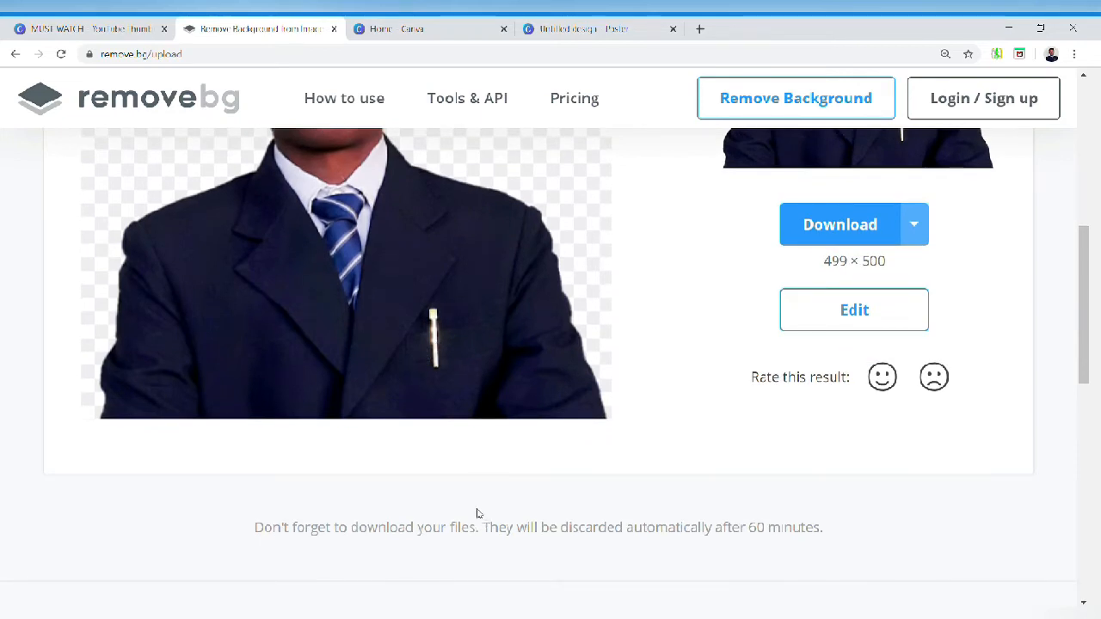
Switch back to the Canva thumbnail design and paste the background-free portrait onto the page.
click(134, 27)
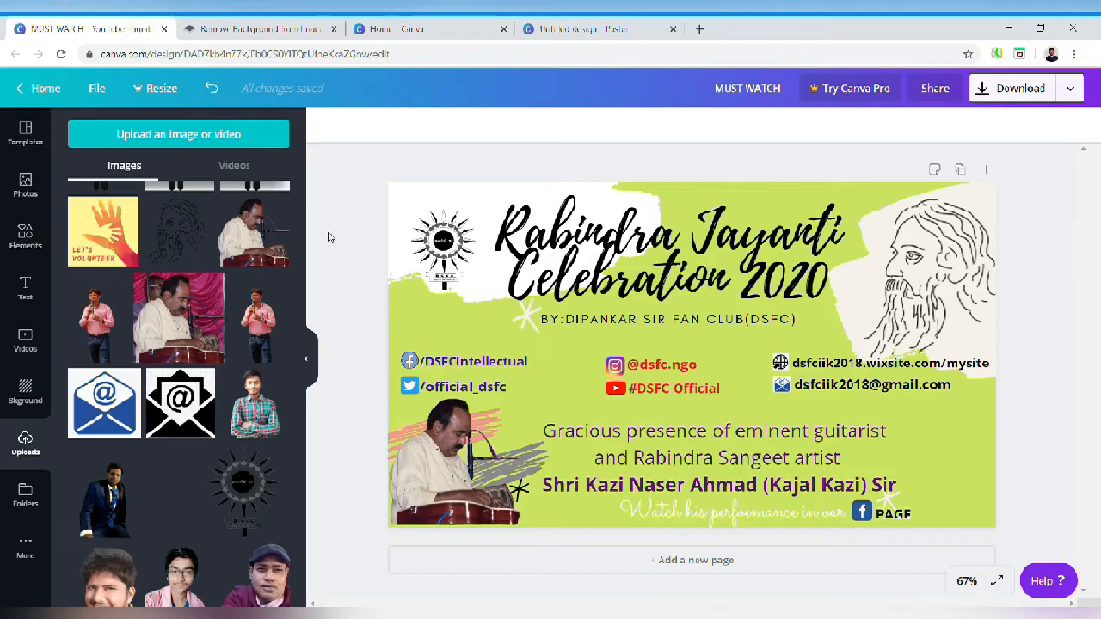
right_click(568, 381)
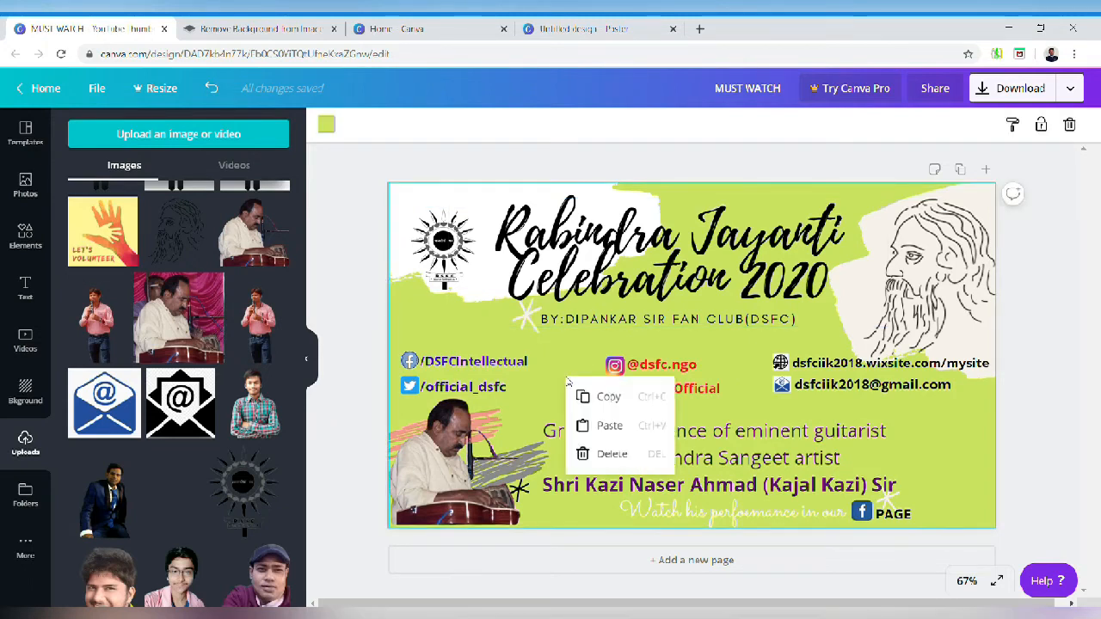
click(606, 427)
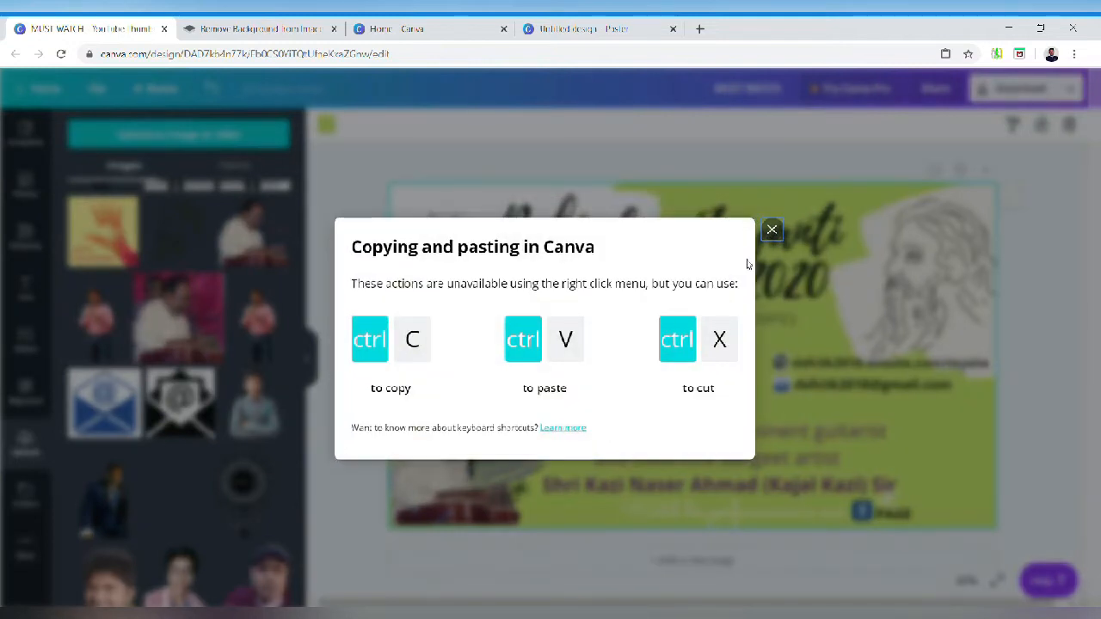
click(771, 230)
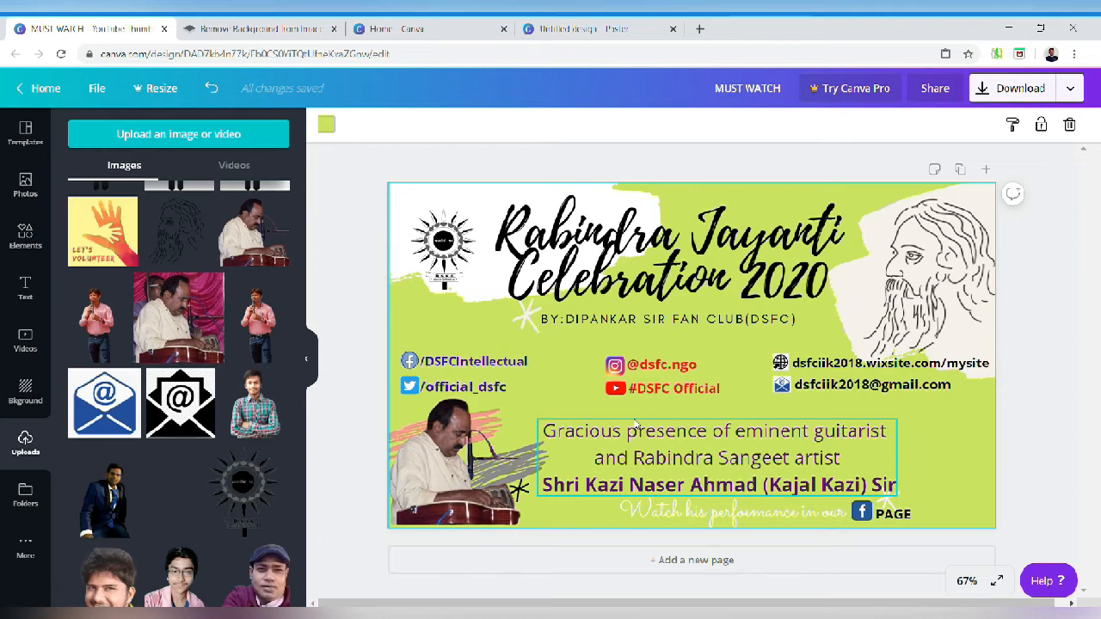
key(ctrl+v)
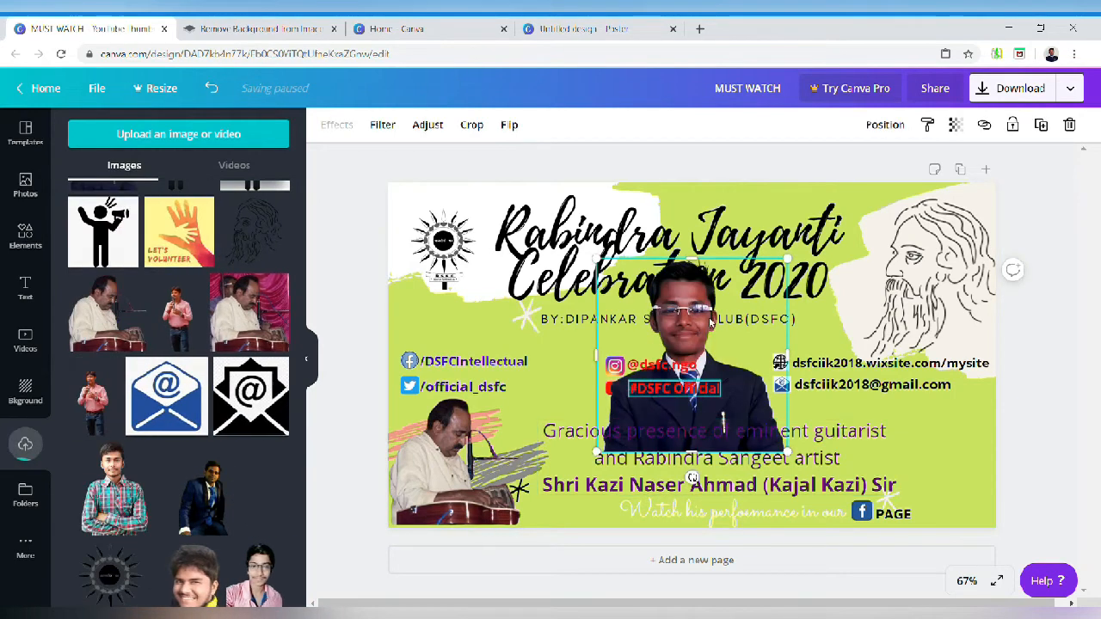
Move the suited man's portrait to the design's lower right area and bring it forward three times in the layer order.
drag(695, 349, 877, 299)
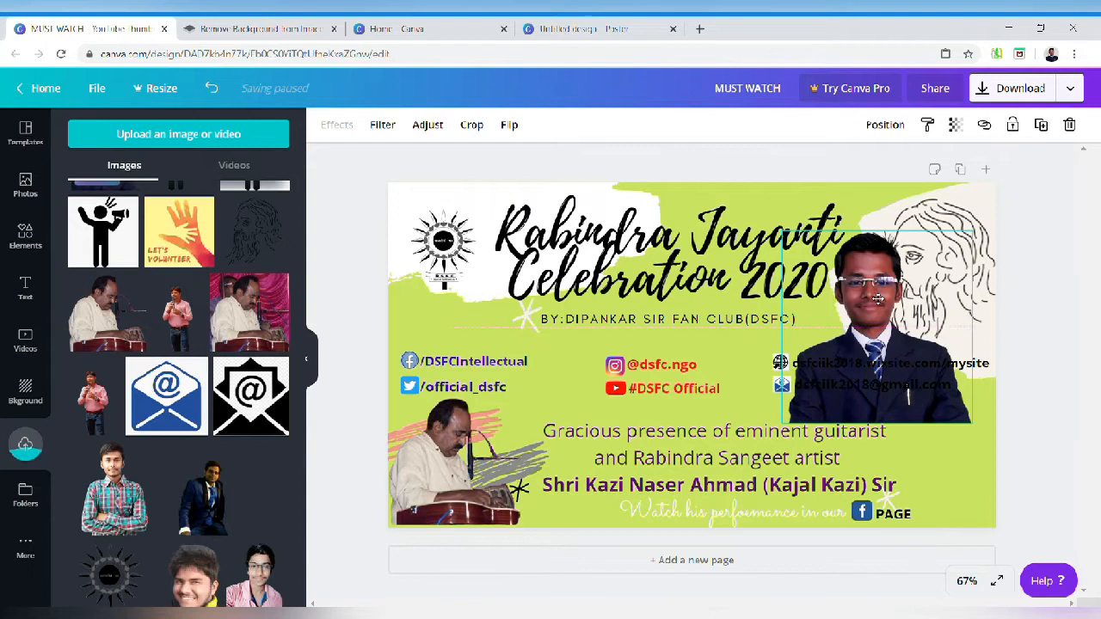
right_click(910, 335)
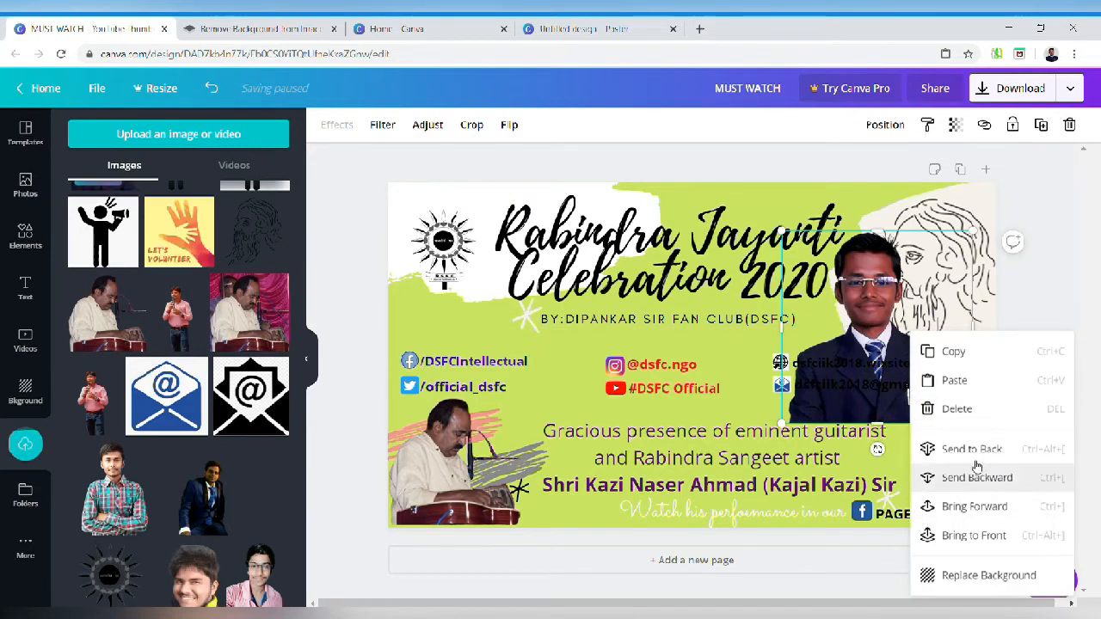
click(979, 506)
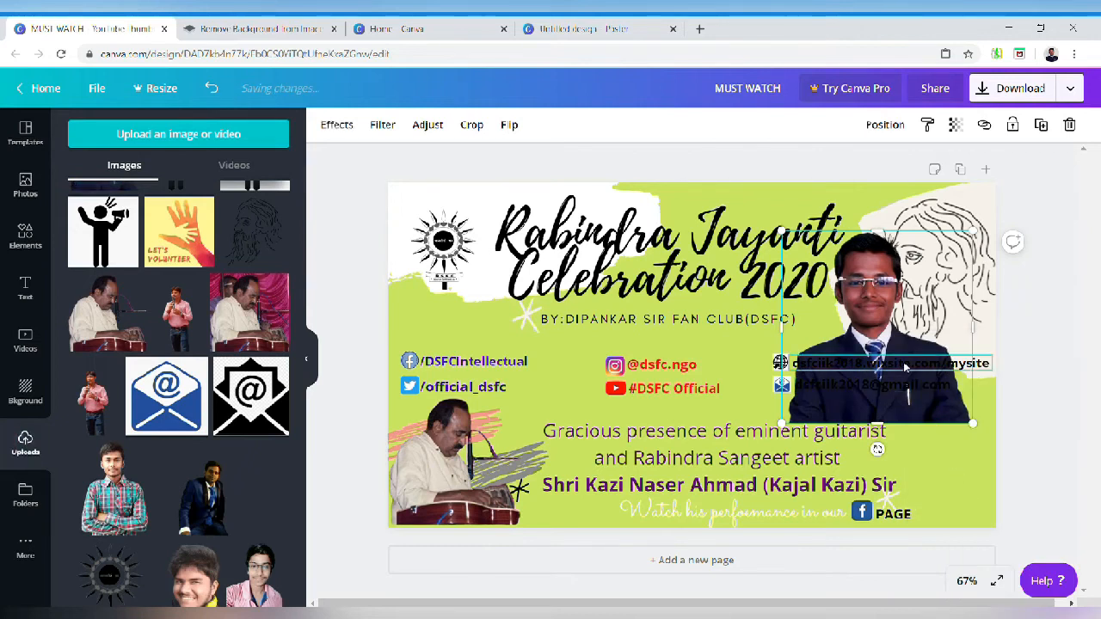
drag(863, 338, 849, 444)
right_click(896, 471)
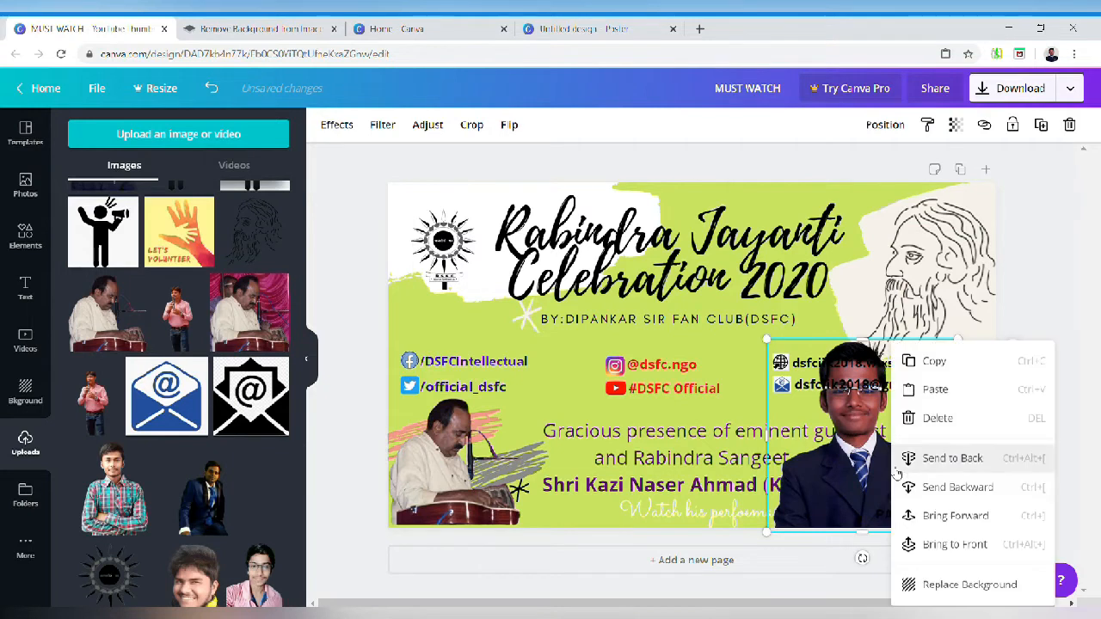
click(946, 517)
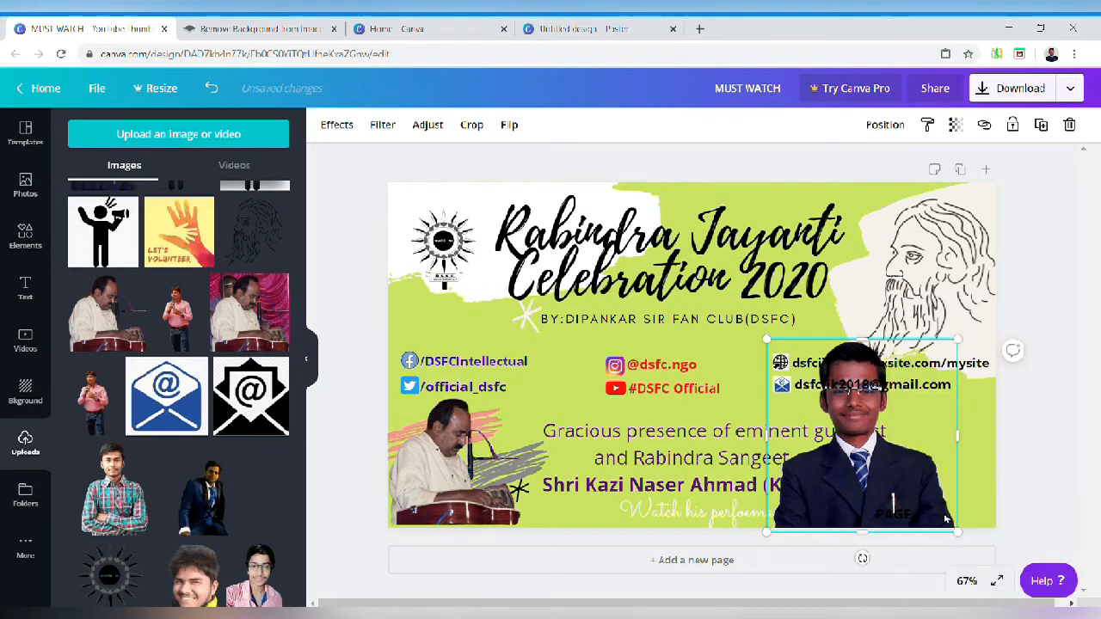
right_click(905, 471)
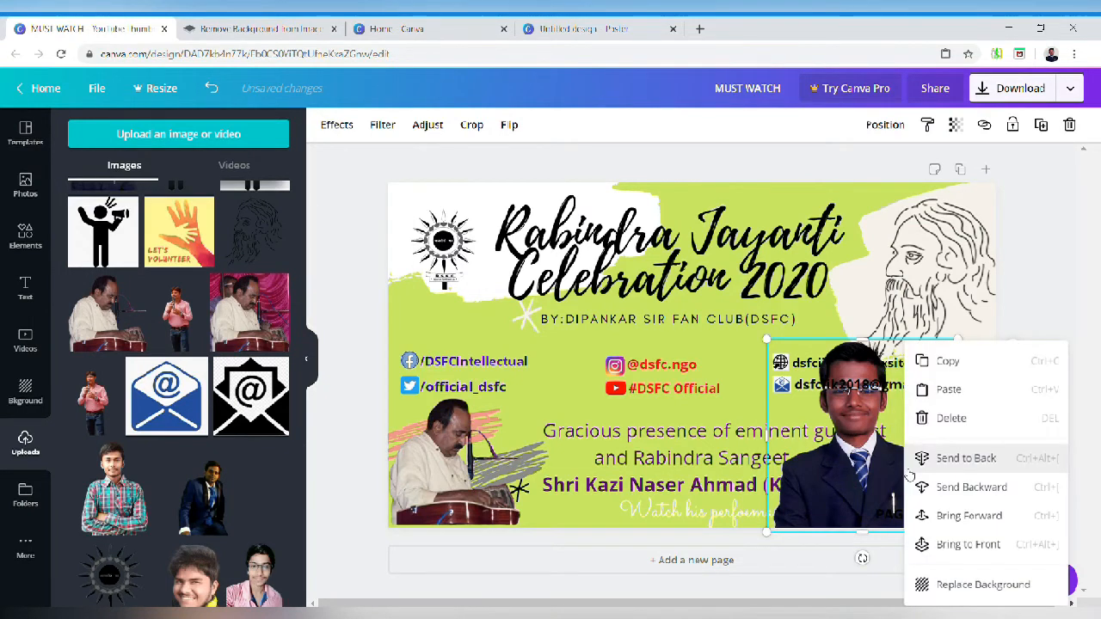
click(970, 515)
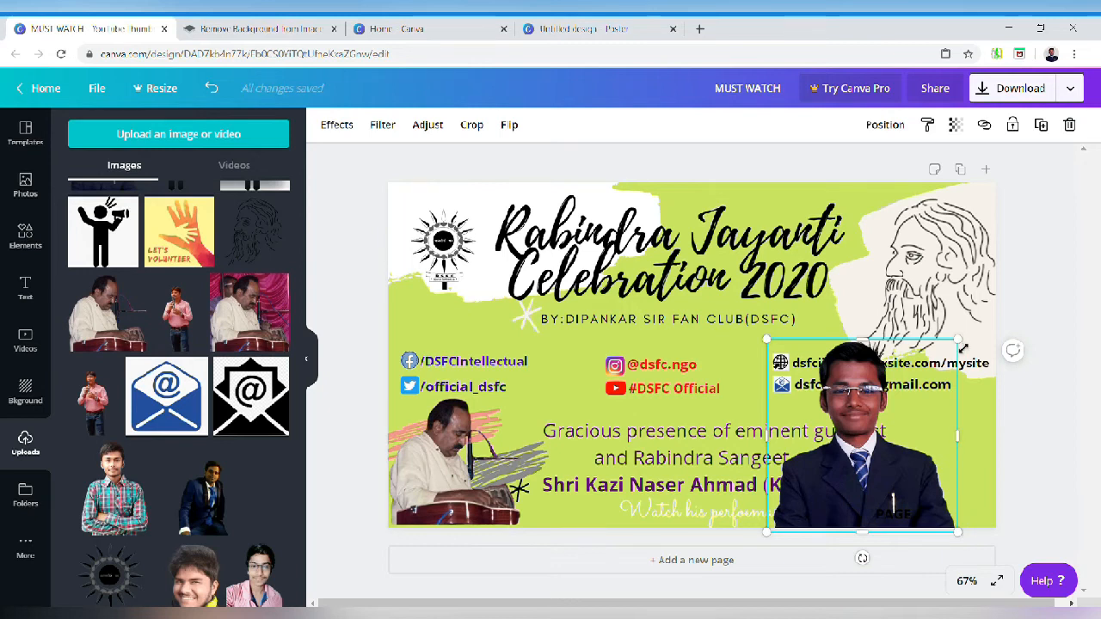
Shrink the suited man's portrait into the design's lower right corner and reduce the guest announcement text block to fit beside it.
drag(926, 389, 910, 420)
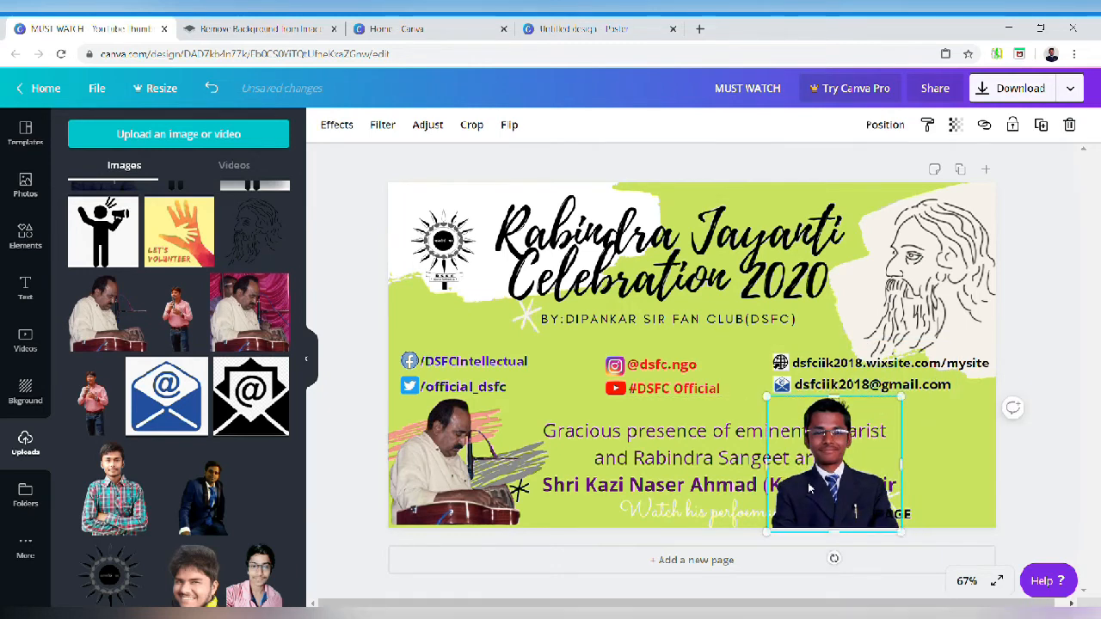
drag(843, 484, 926, 472)
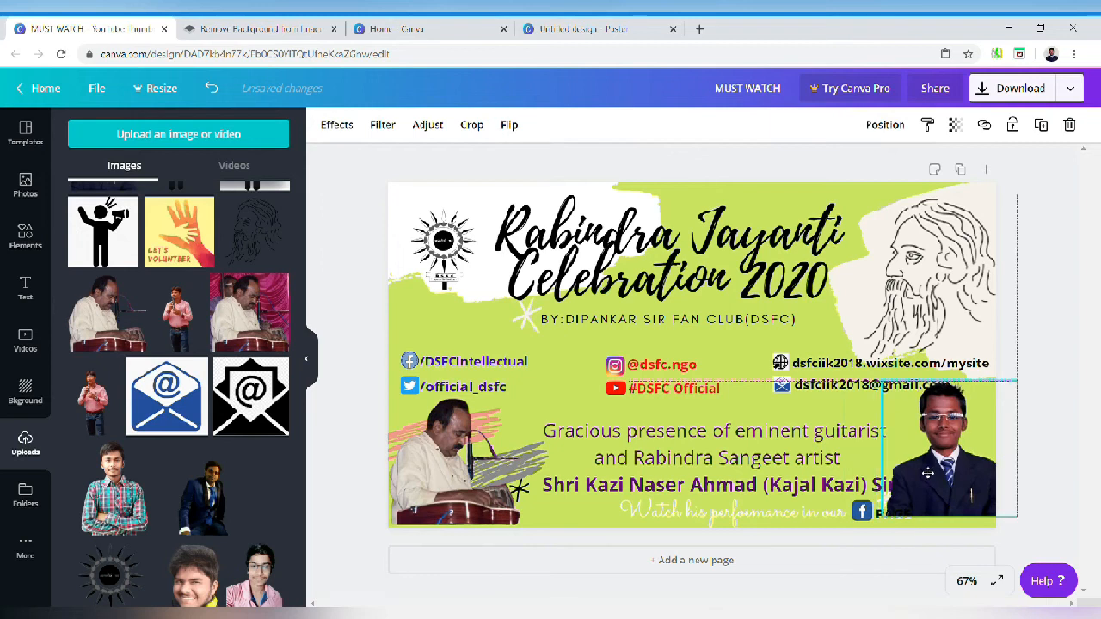
click(770, 465)
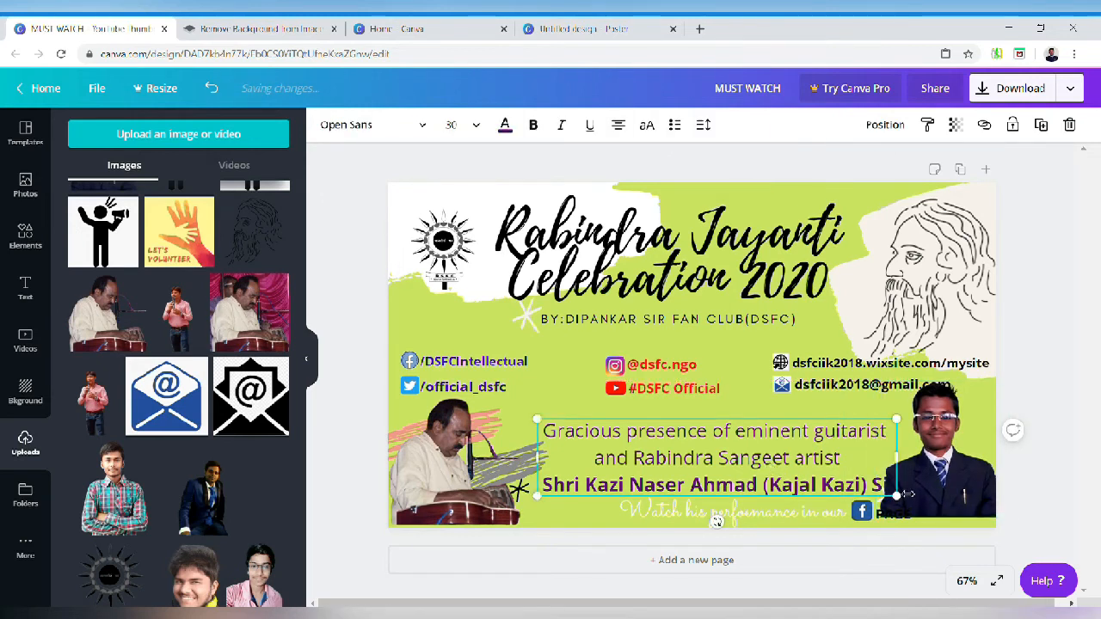
drag(897, 497, 851, 488)
click(946, 486)
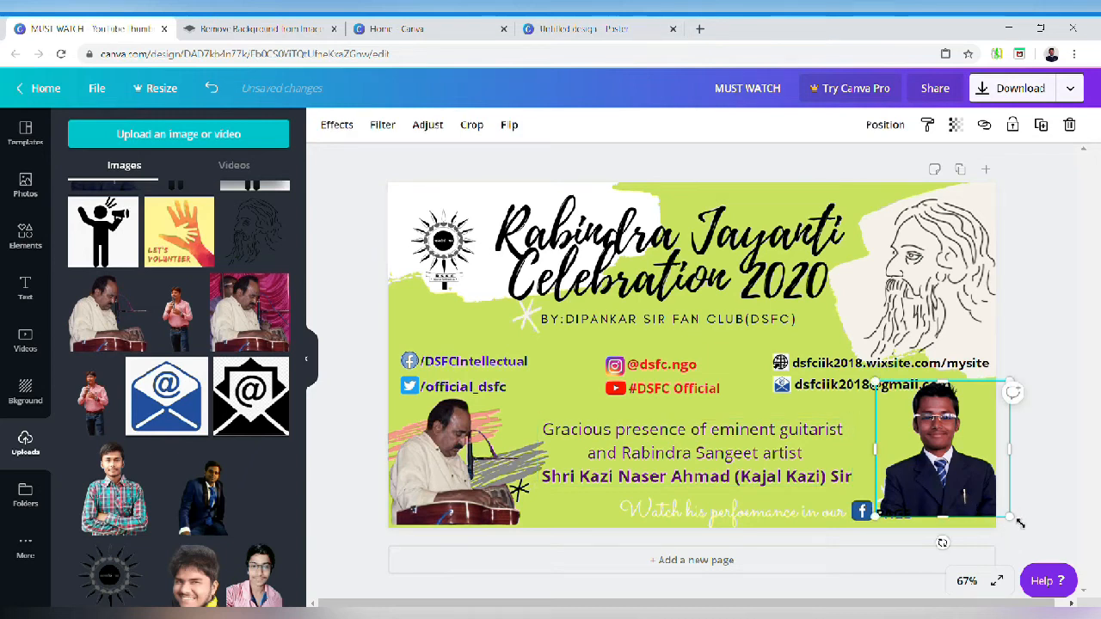
drag(998, 513, 956, 495)
Nudge the script line inviting viewers to watch the performance left, away from the Facebook icon and the suited man's portrait.
click(761, 509)
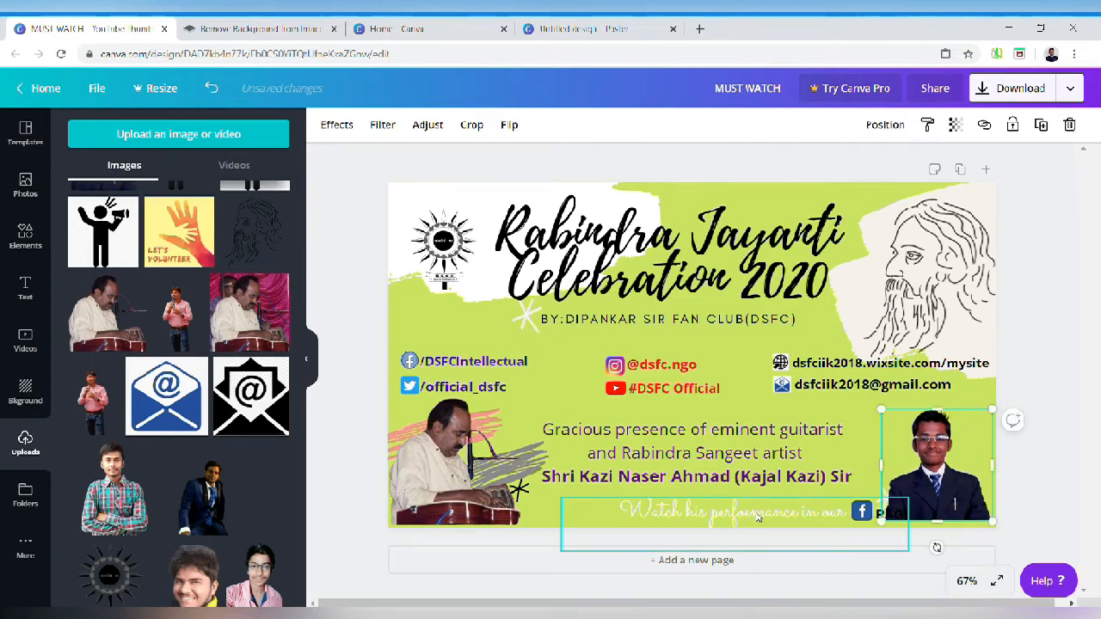
key(Left)
key(Left)
key(Left)
key(Left)
key(Left)
key(Left)
key(Left)
key(Left)
key(Left)
key(Left)
key(Left)
key(Left)
key(Left)
key(Left)
key(Left)
key(Left)
key(Left)
key(Left)
key(Left)
key(Left)
key(Left)
key(Left)
key(Left)
key(Left)
key(Left)
key(Left)
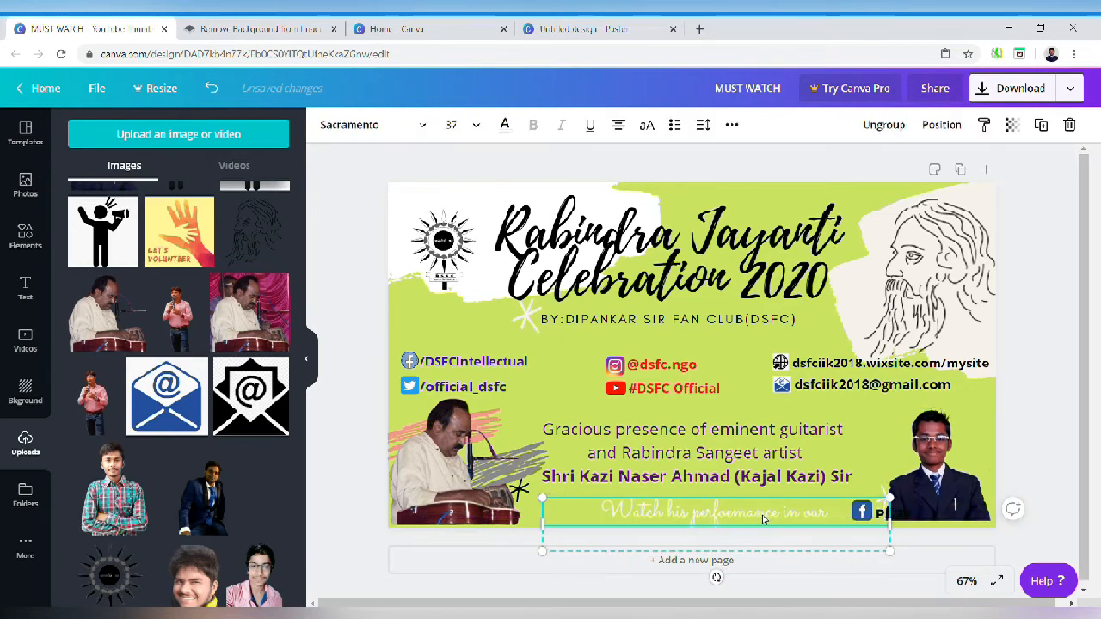
key(Left)
key(Left)
key(Left)
key(Left)
key(Left)
key(Left)
Move the Facebook icon and PAGE label left to sit between the script line and the suited man's portrait.
click(891, 469)
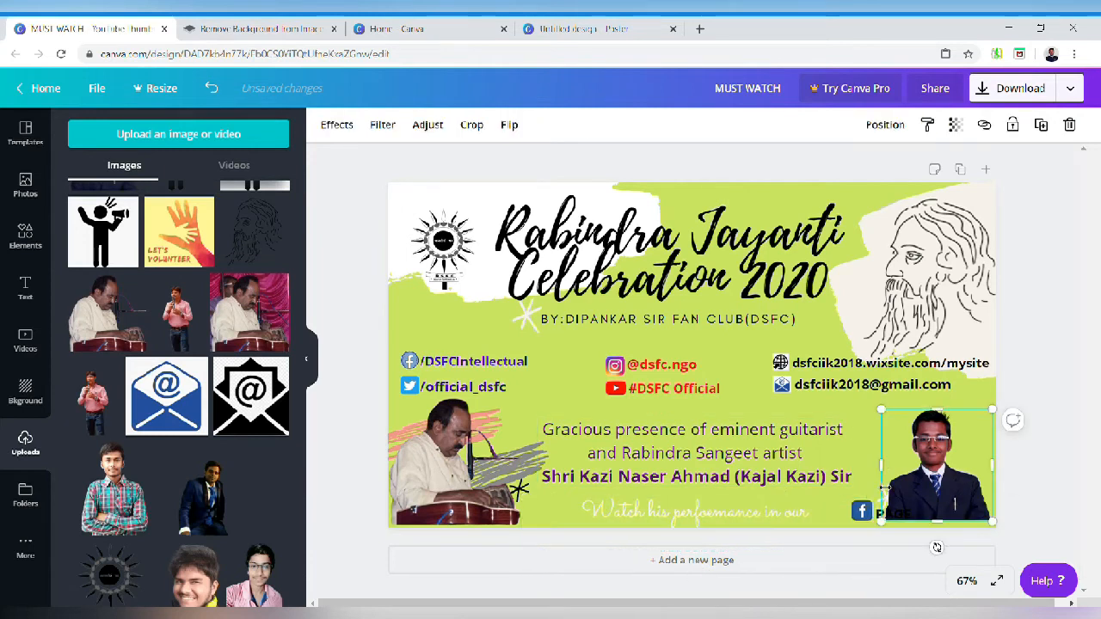
drag(866, 514, 842, 520)
click(879, 514)
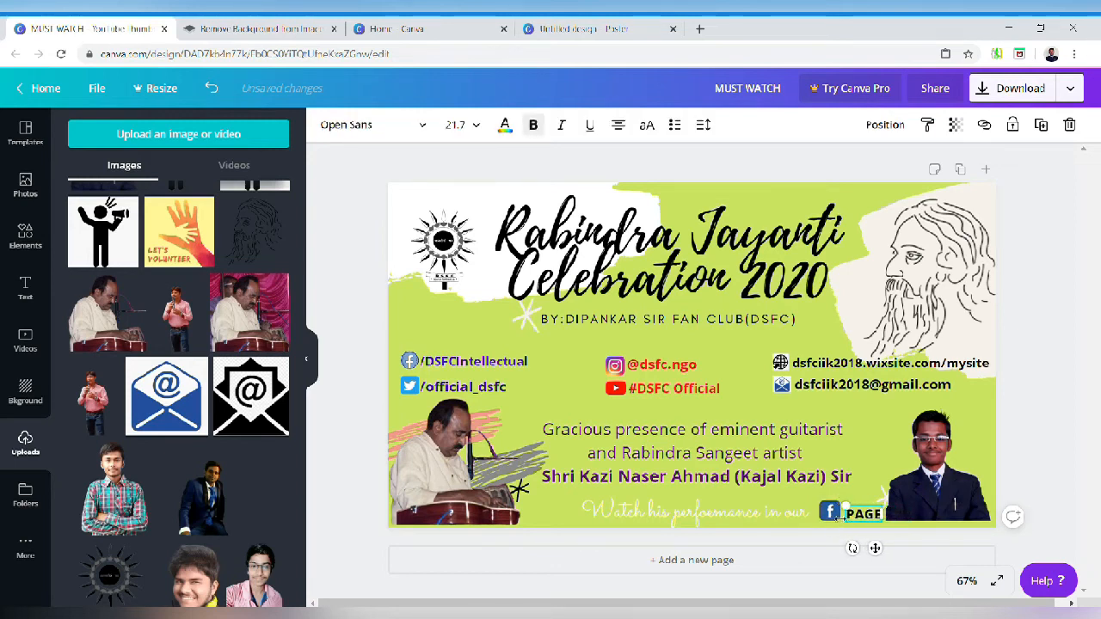
Lower the suited man's portrait so it rests on the design's bottom edge, and deselect it.
click(934, 514)
drag(934, 513, 937, 531)
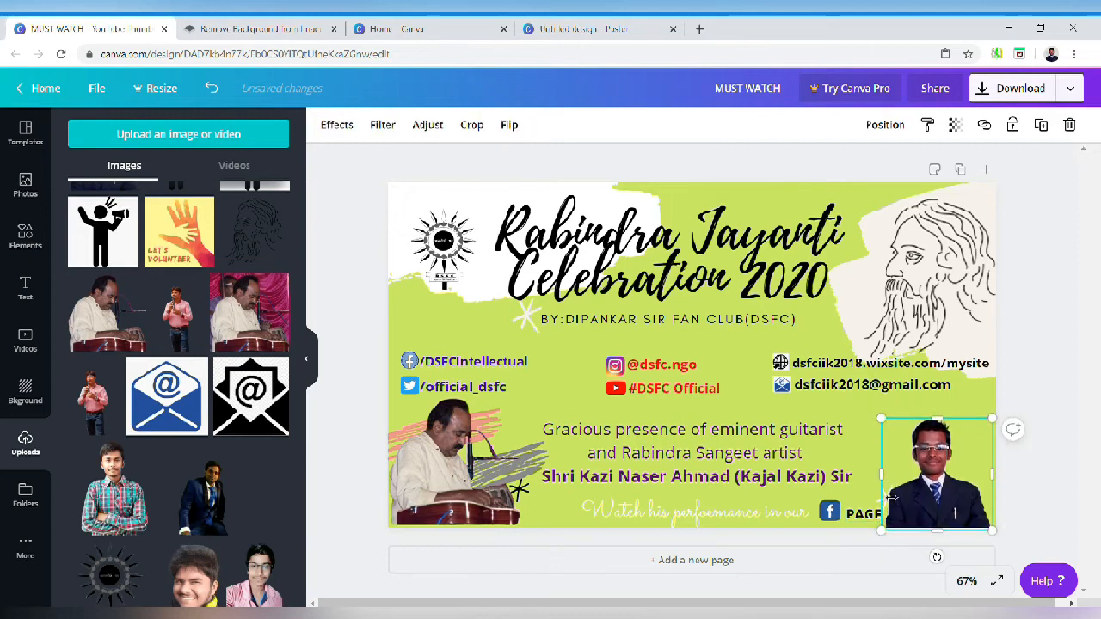
click(854, 464)
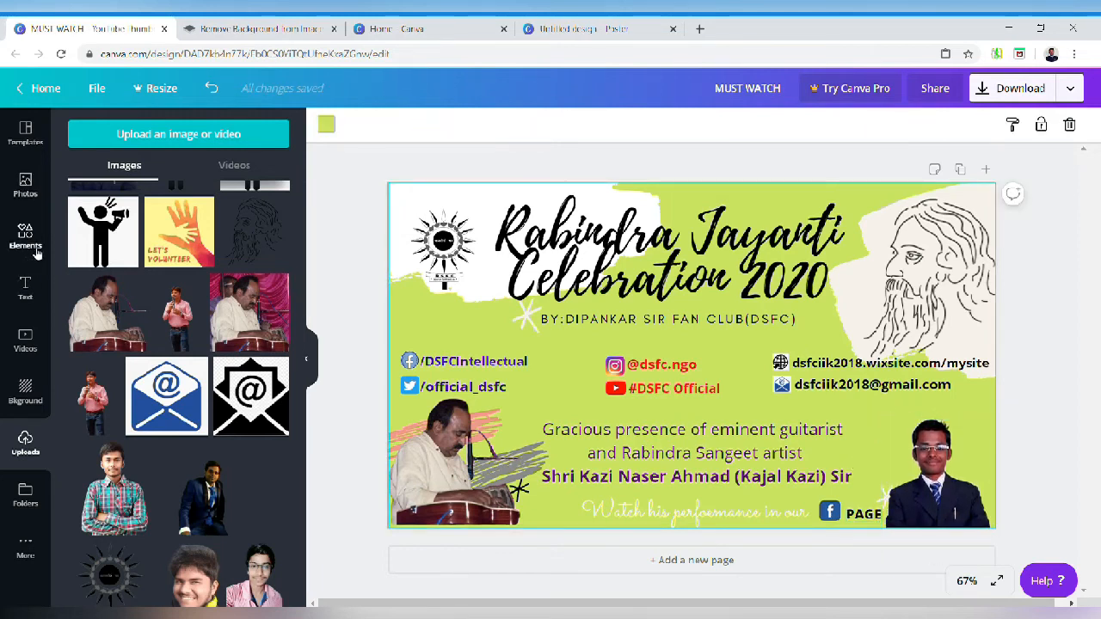
Search the elements for "facebook" and add the dark blue rounded-square Facebook icon to the page.
click(25, 236)
click(158, 139)
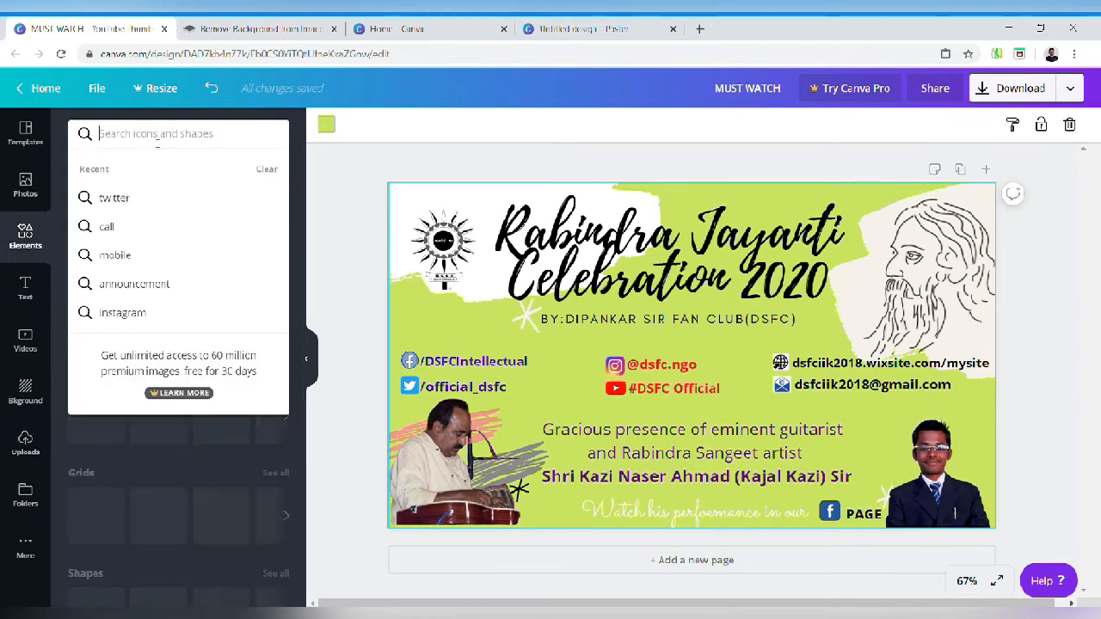
text(faceboo)
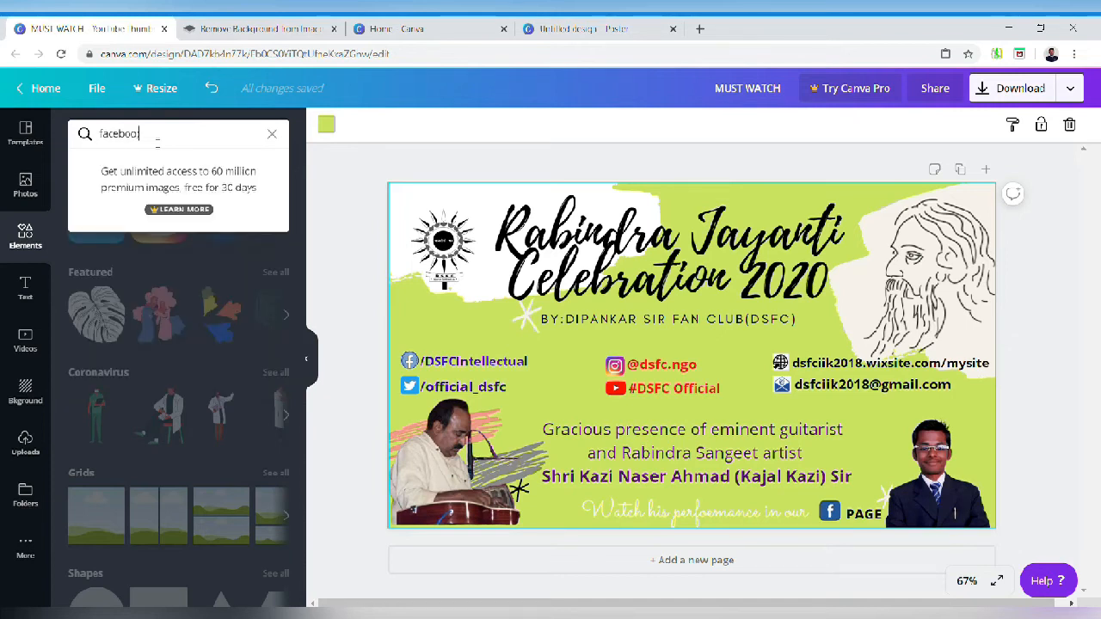
text(k)
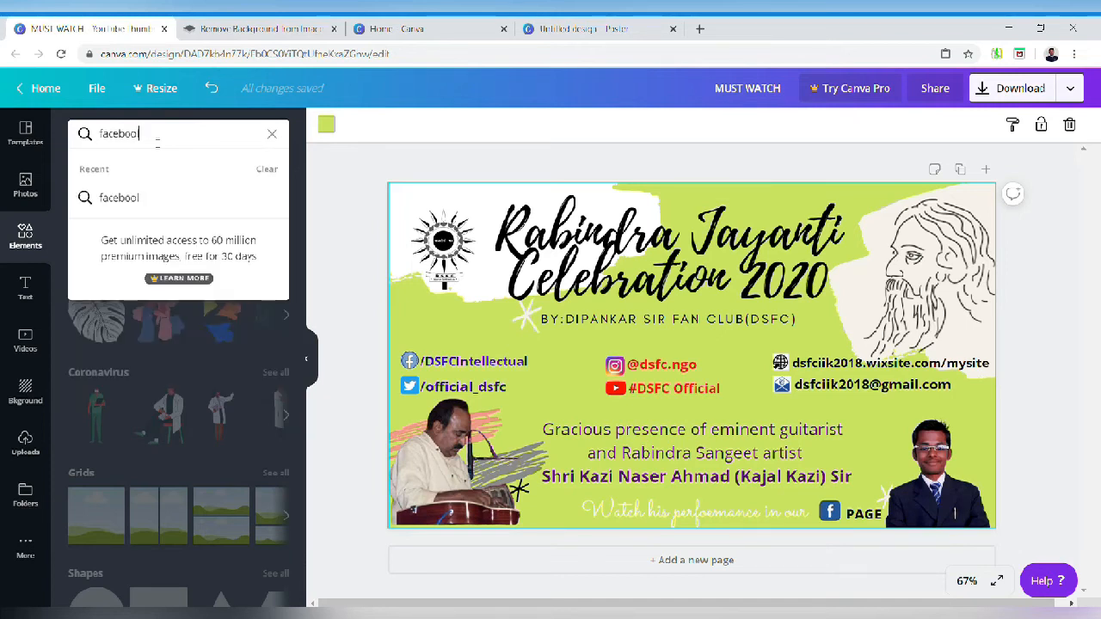
key(Return)
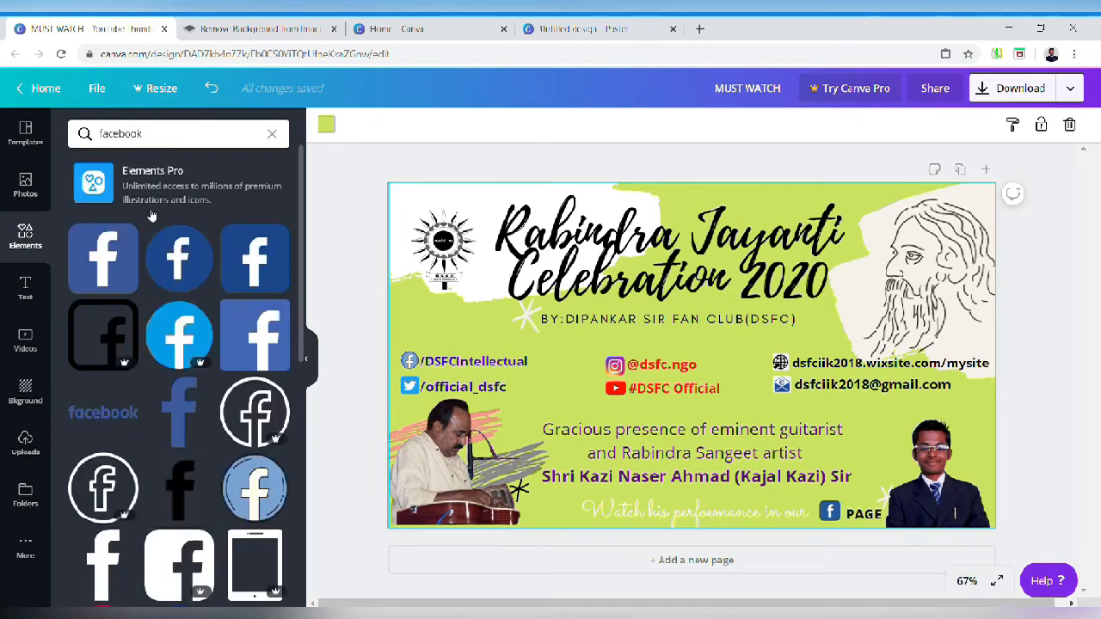
scroll(163, 361, down, 1)
scroll(150, 427, down, 8)
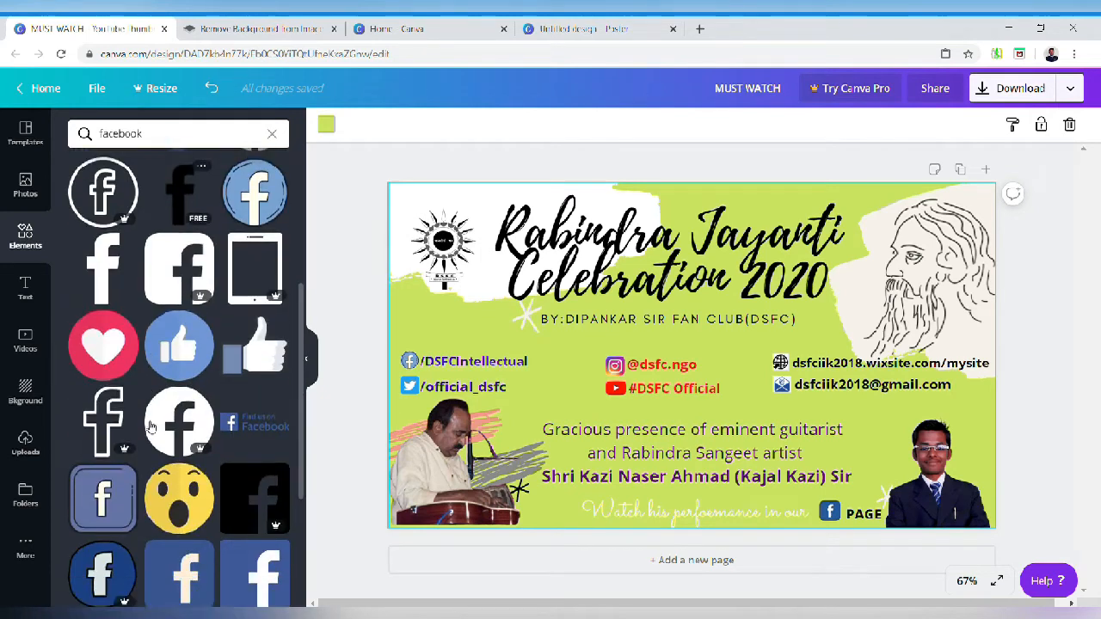
scroll(151, 425, up, 4)
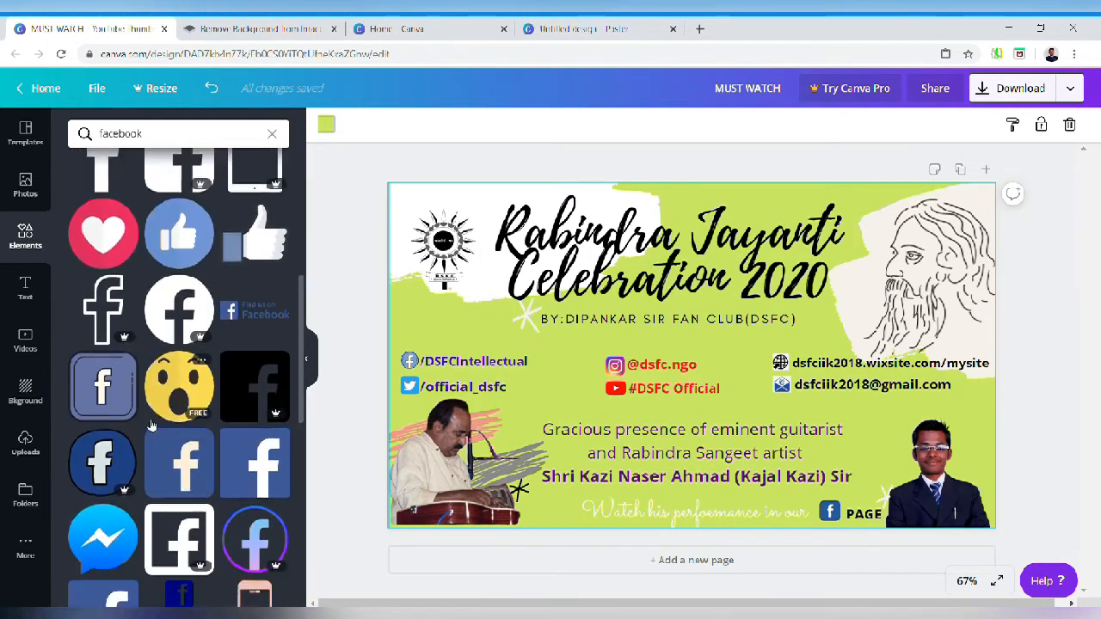
scroll(152, 422, up, 5)
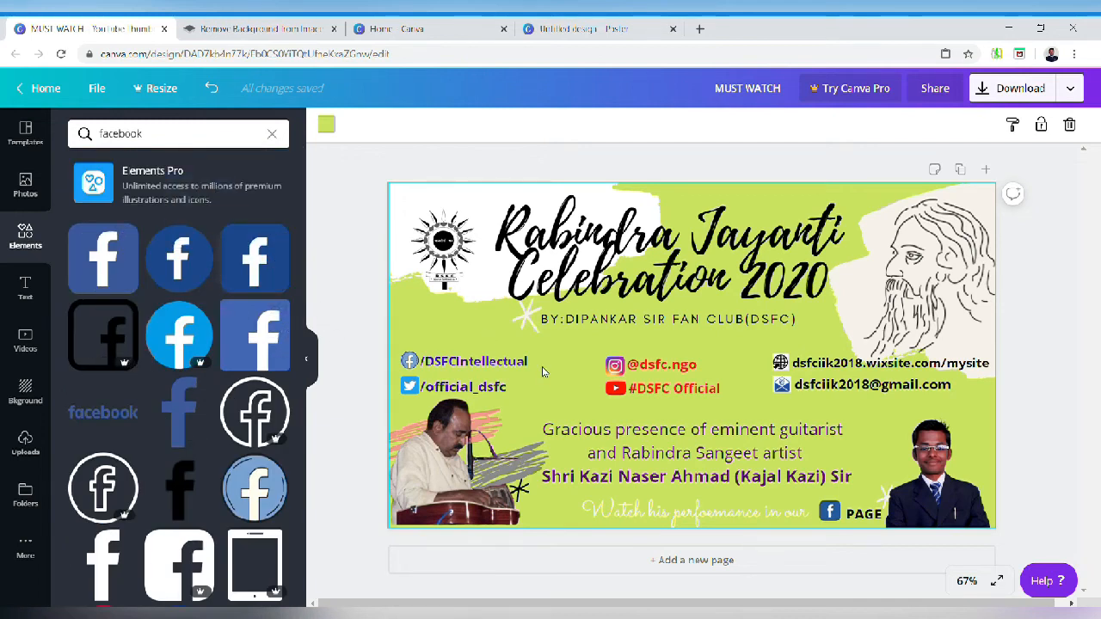
click(260, 285)
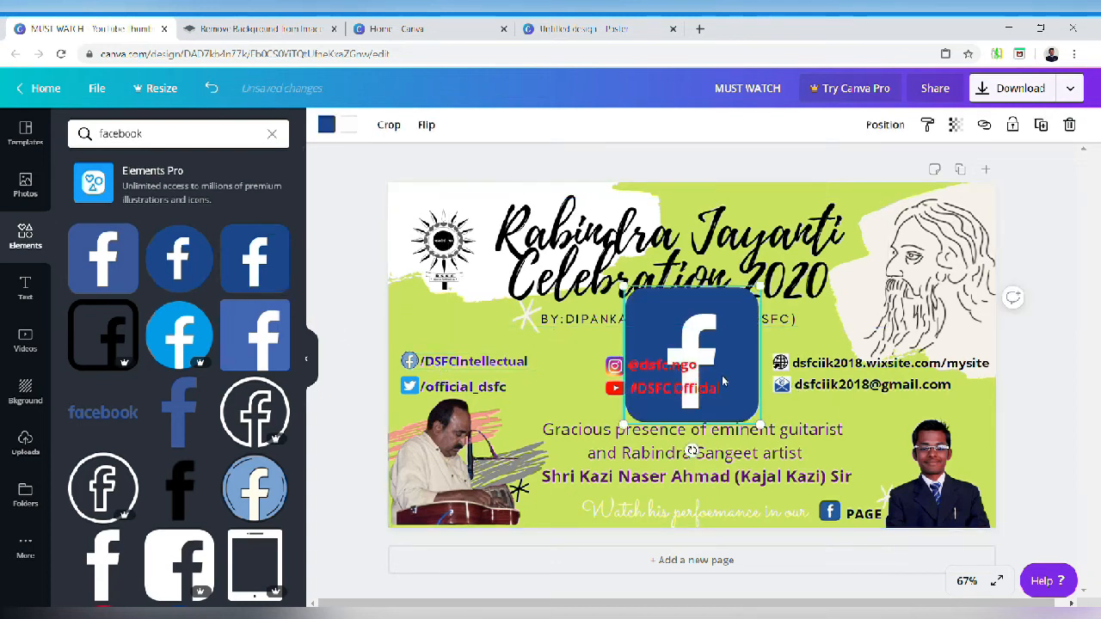
Bring the new Facebook icon forward twice in the layer order and shrink it to a small square.
right_click(723, 381)
click(787, 550)
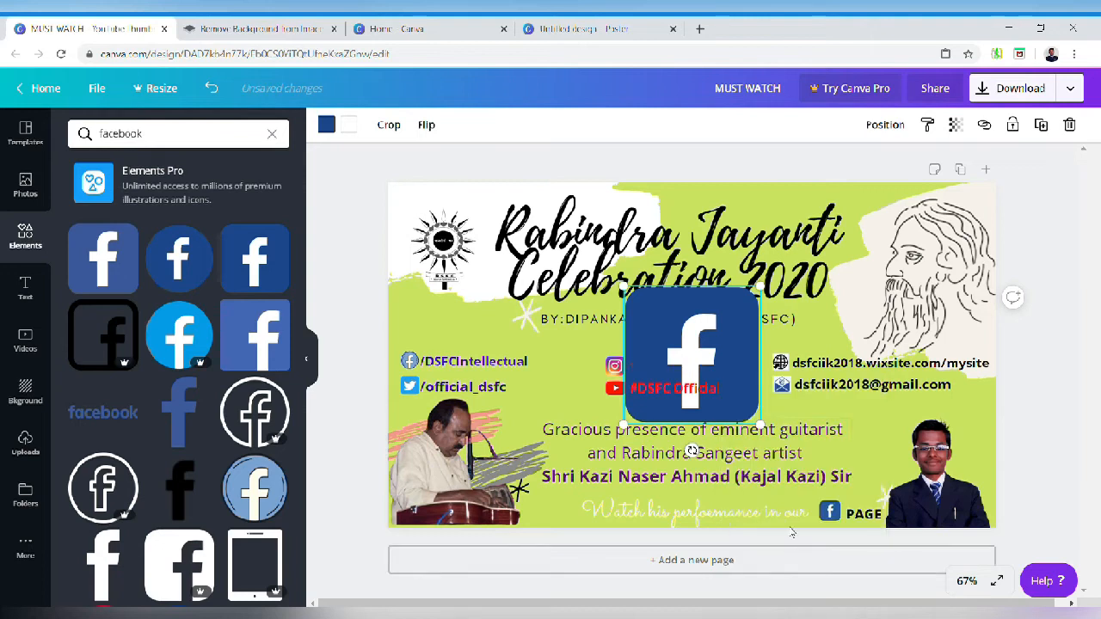
right_click(725, 376)
click(791, 545)
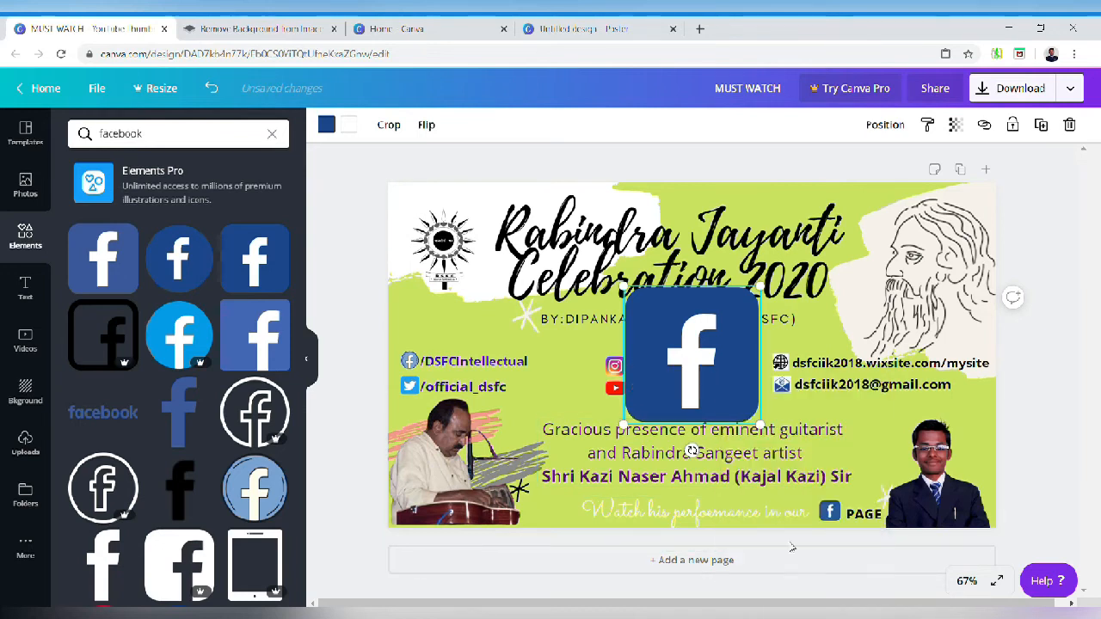
drag(693, 358, 674, 337)
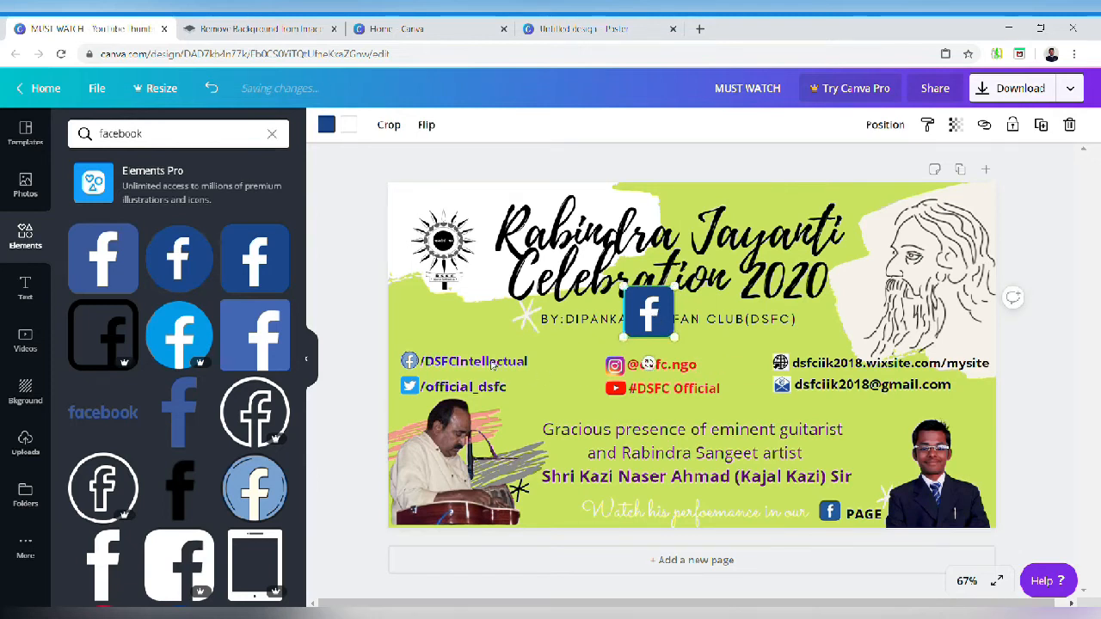
Delete the old round Facebook icon beside /DSFCIntellectual and place the new Facebook icon there, shrunk to match the Twitter icon.
drag(442, 358, 649, 348)
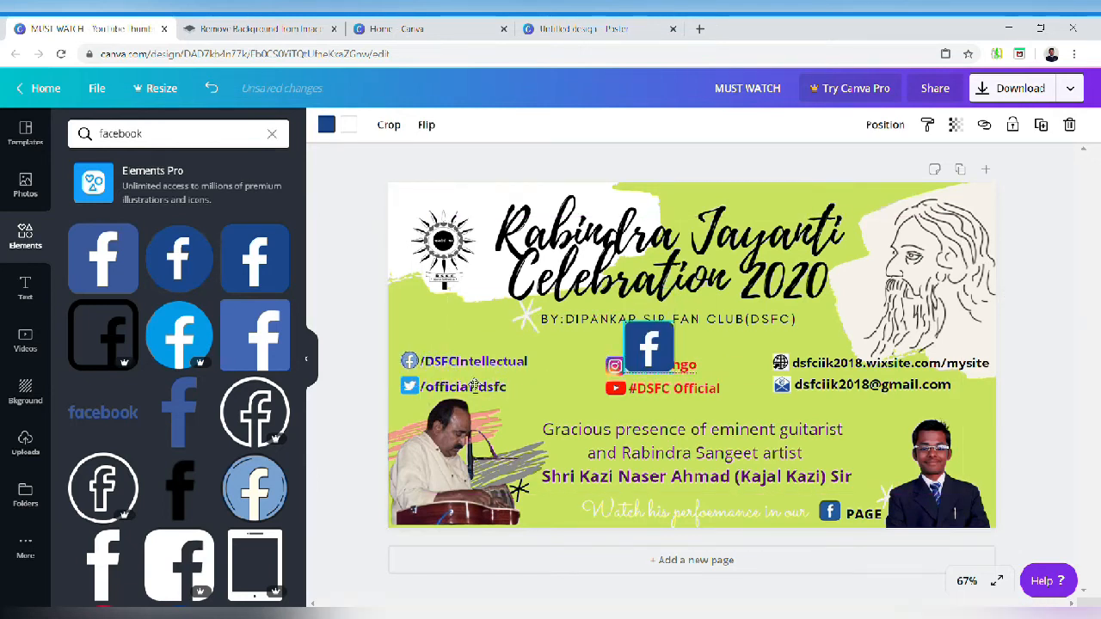
click(411, 363)
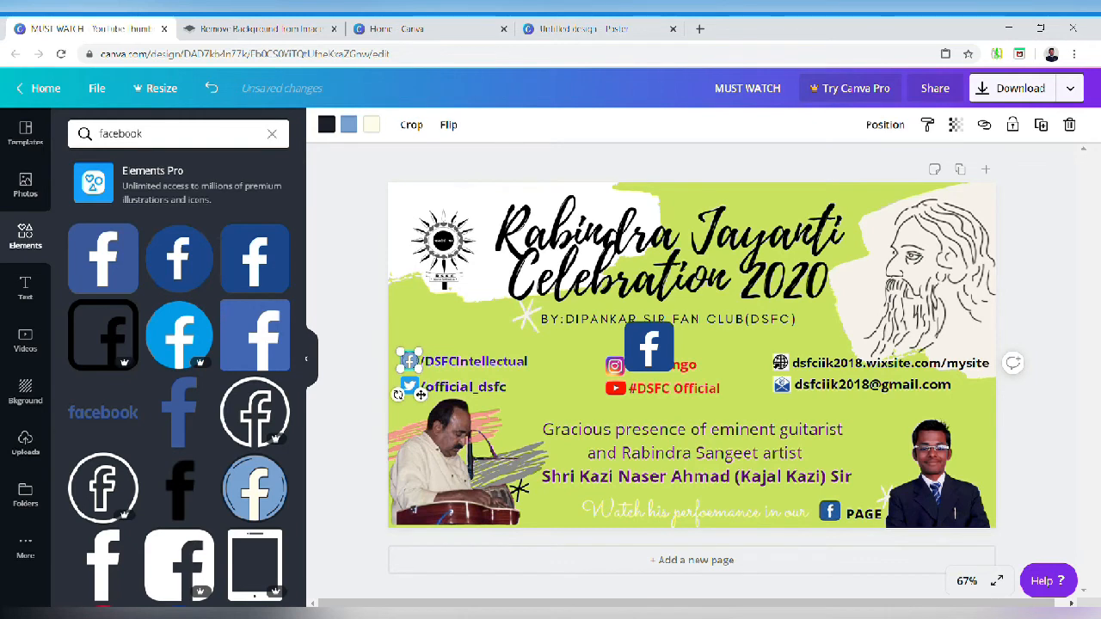
key(Delete)
click(655, 361)
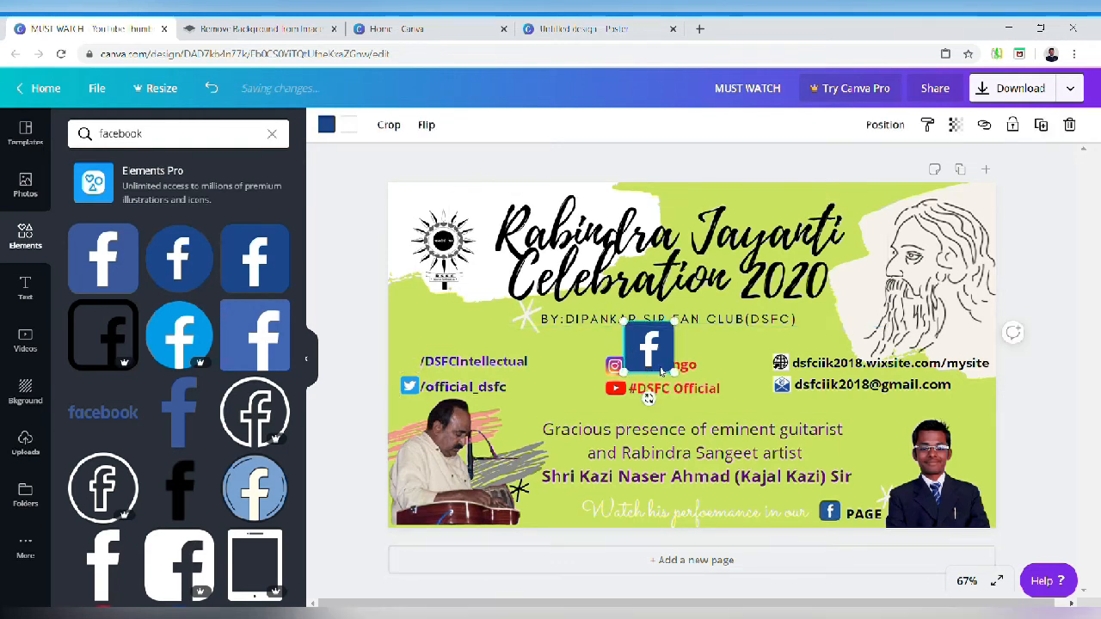
drag(677, 376, 415, 361)
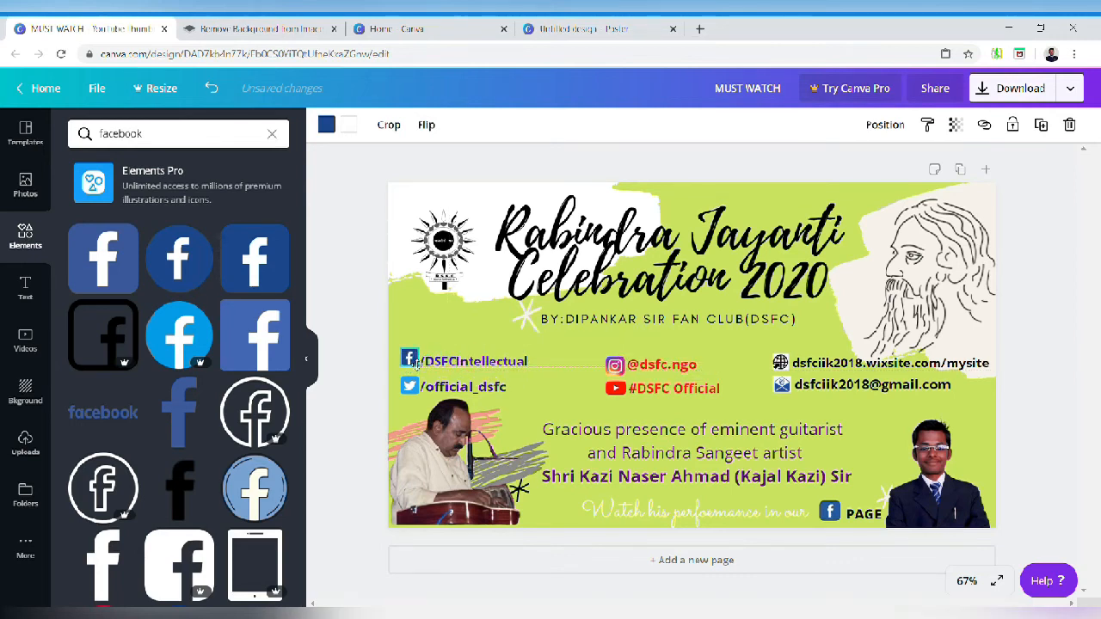
click(460, 320)
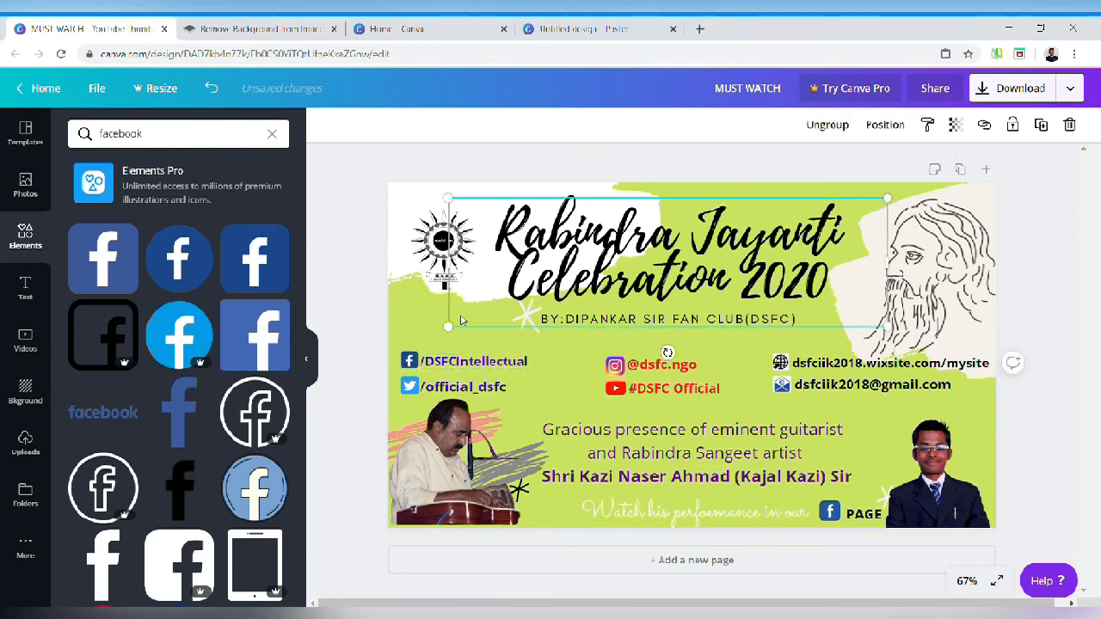
click(419, 337)
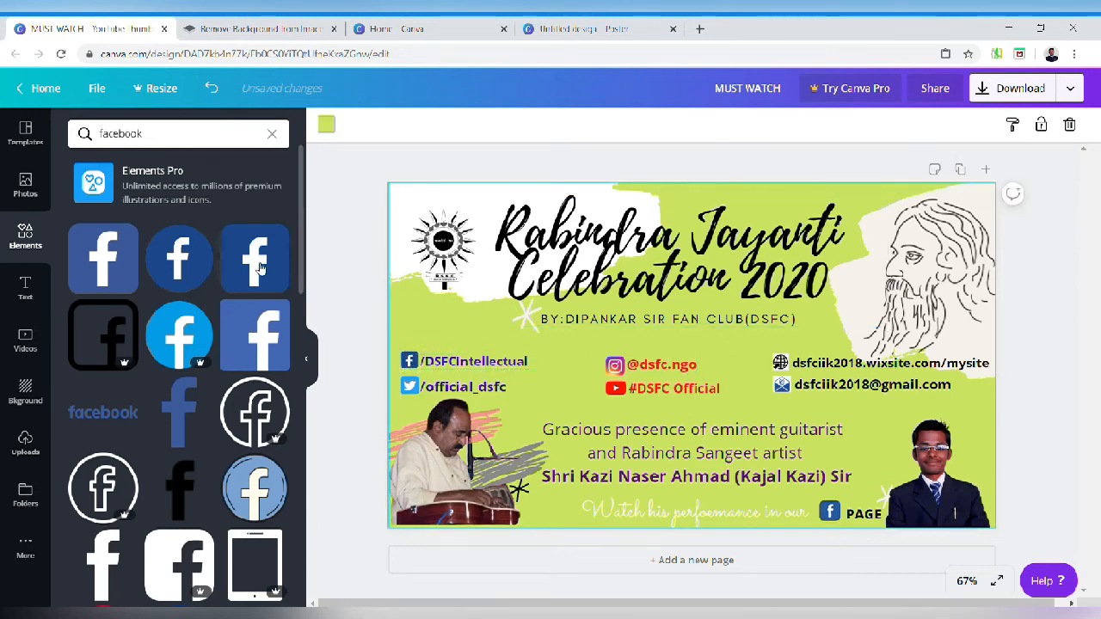
Examine the new Facebook icon's size and alignment with the Twitter icon and handle text up close.
click(366, 288)
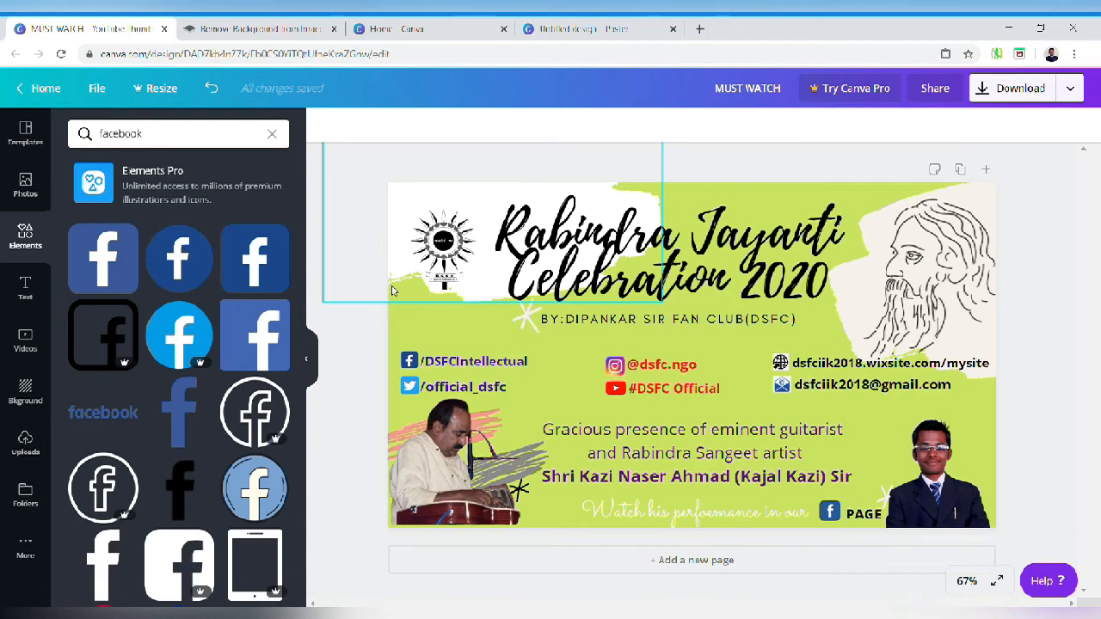
scroll(391, 290, up, 4)
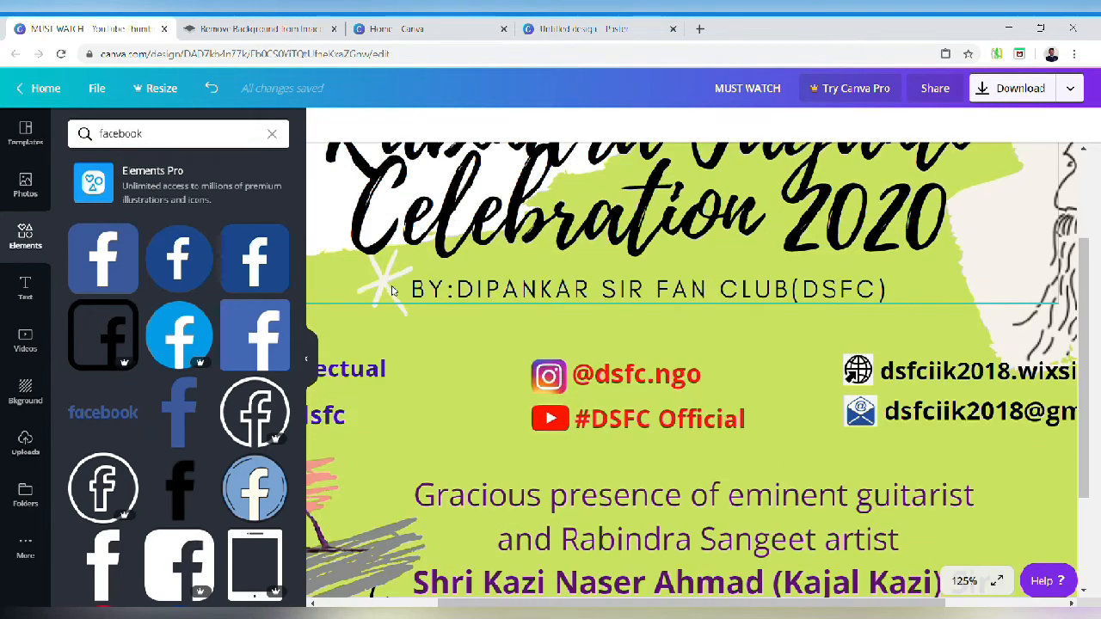
scroll(392, 290, left, 4)
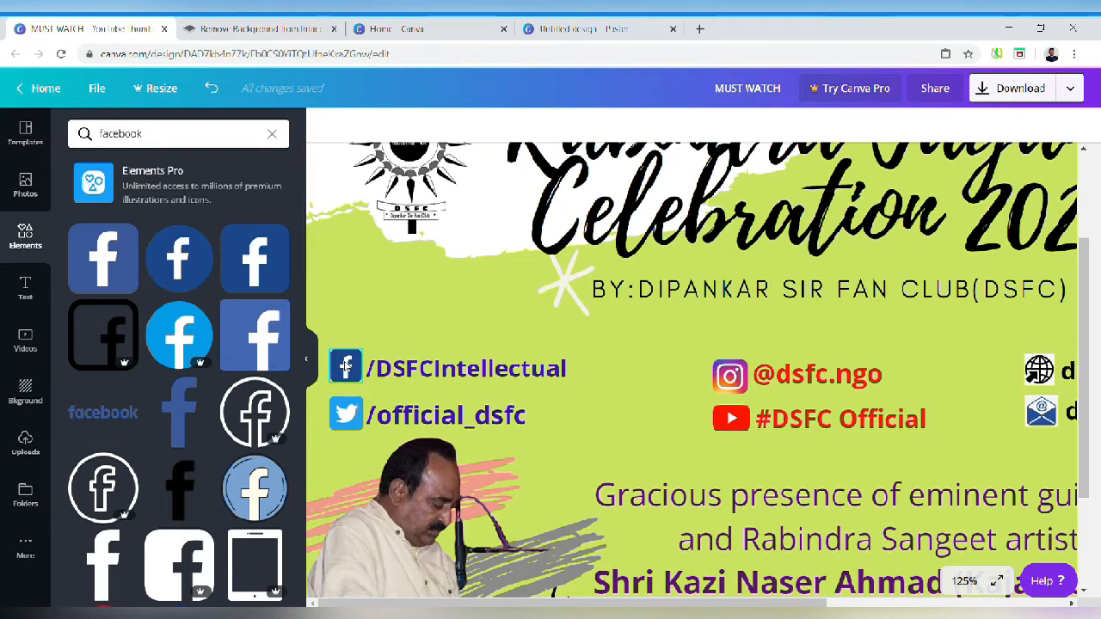
click(335, 375)
click(361, 316)
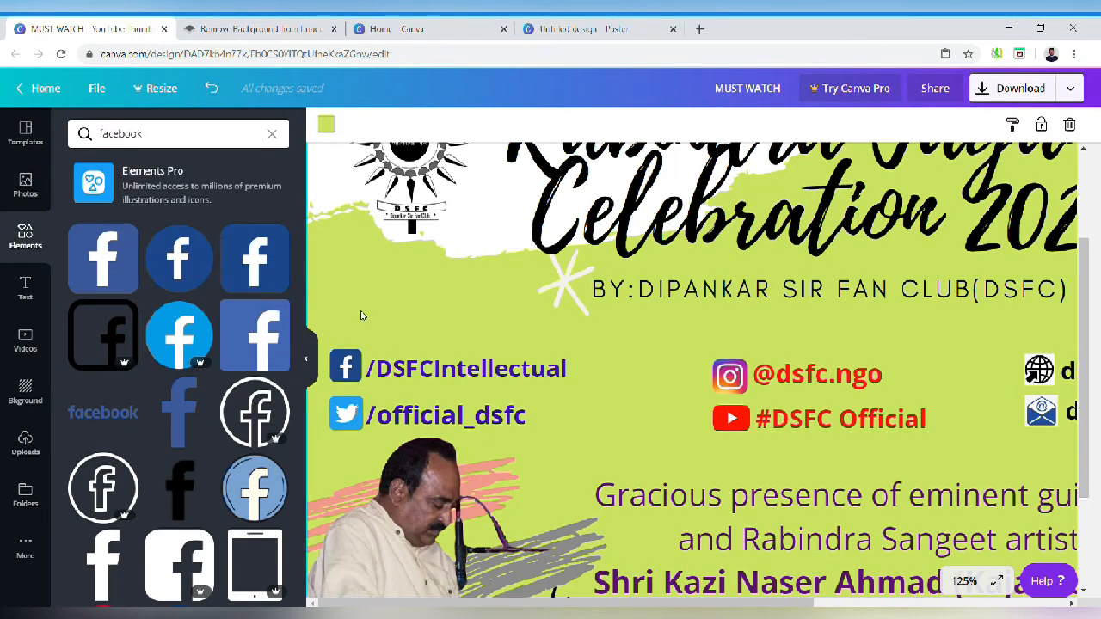
scroll(361, 316, down, 3)
scroll(361, 316, down, 1)
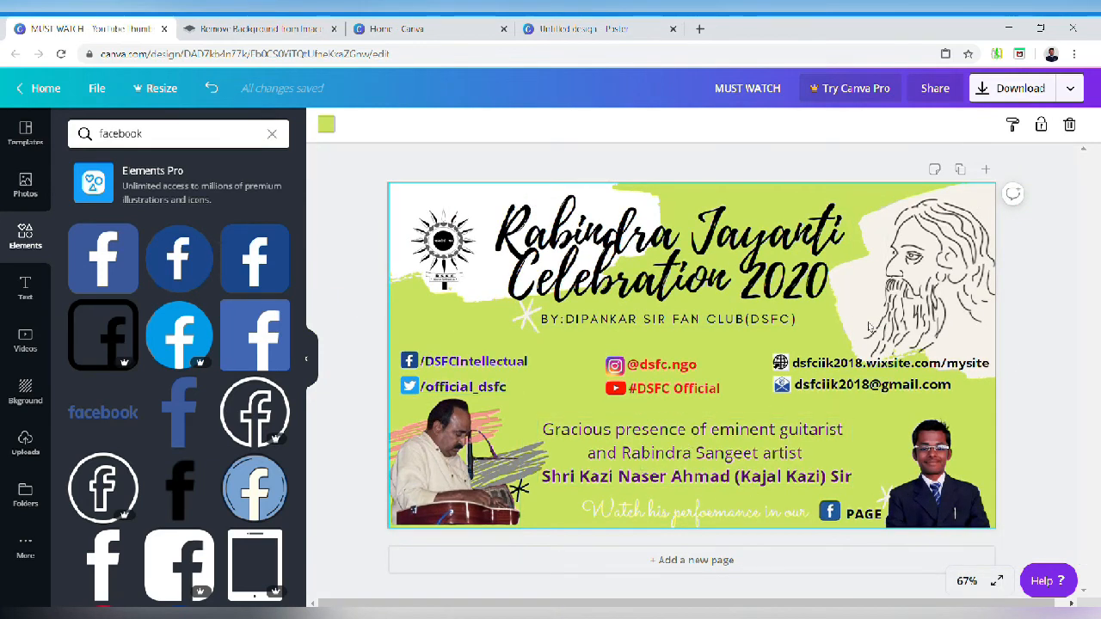
click(1064, 174)
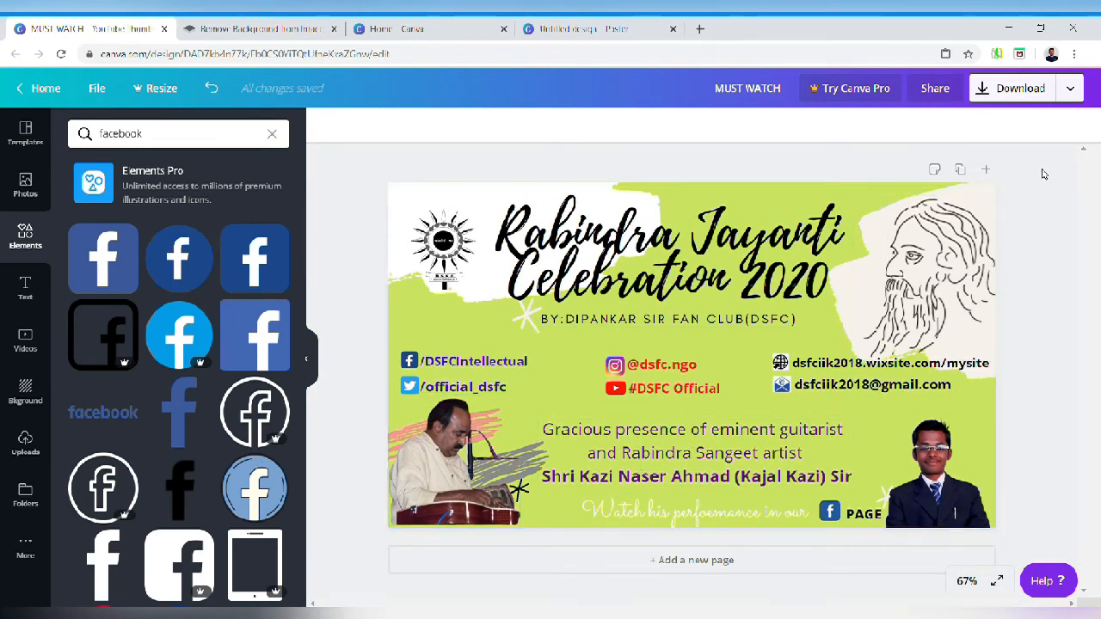
Download the thumbnail design as a PNG and dismiss the referral pop-up.
click(1038, 90)
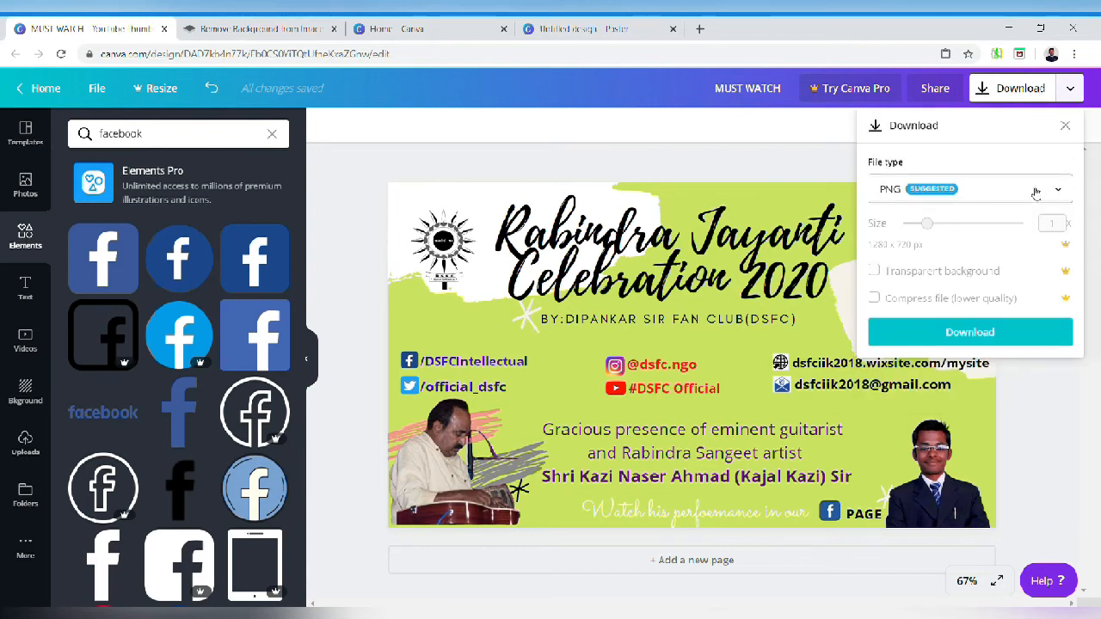
click(973, 192)
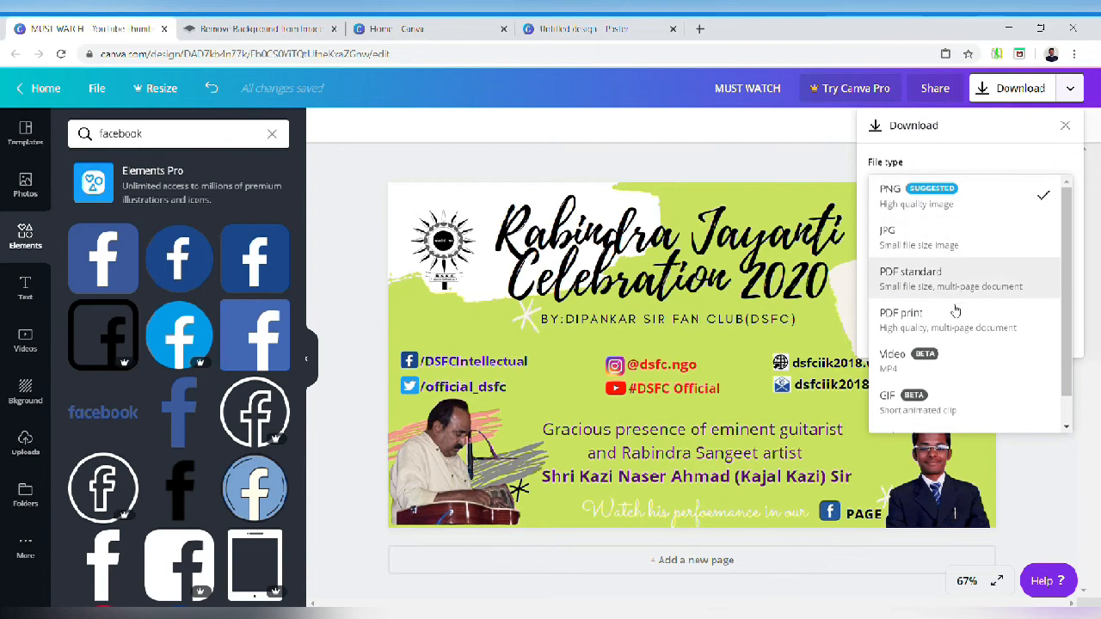
click(959, 206)
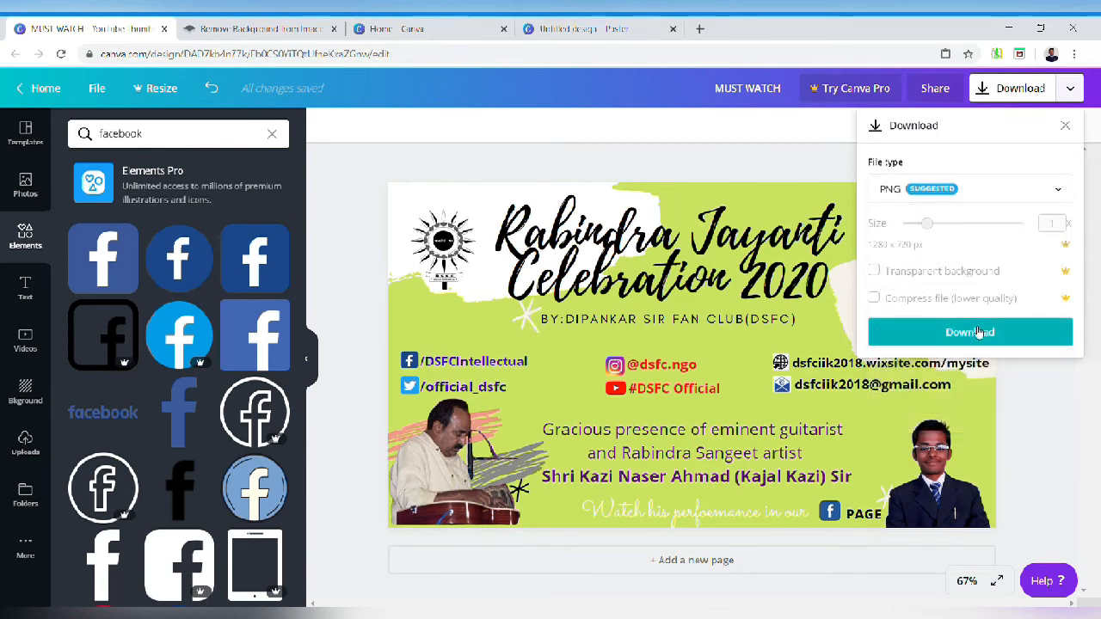
click(976, 332)
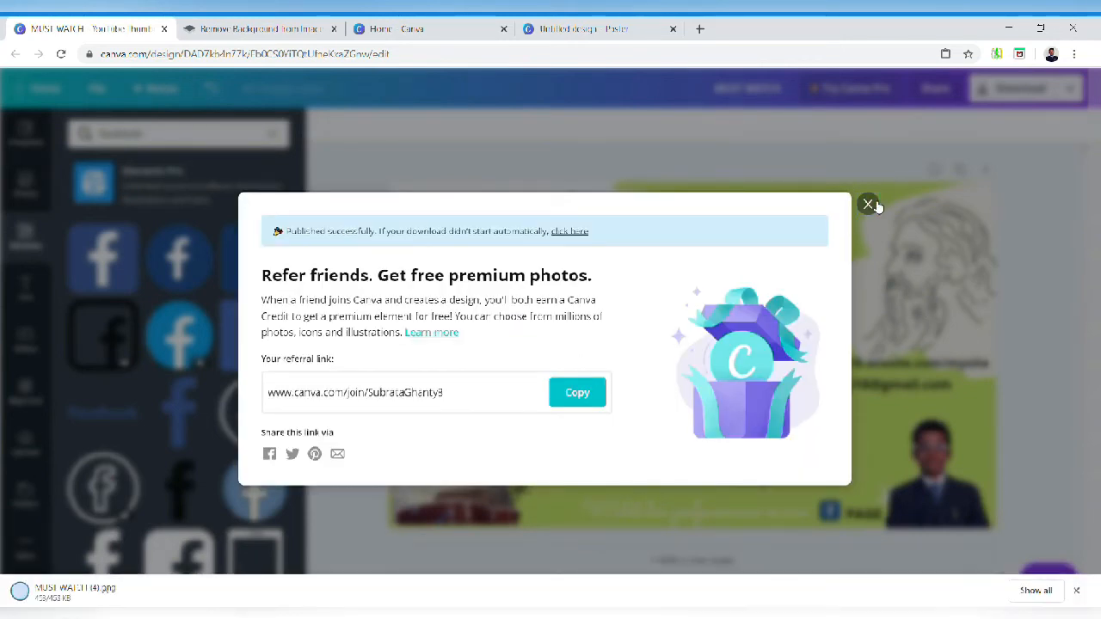
click(255, 555)
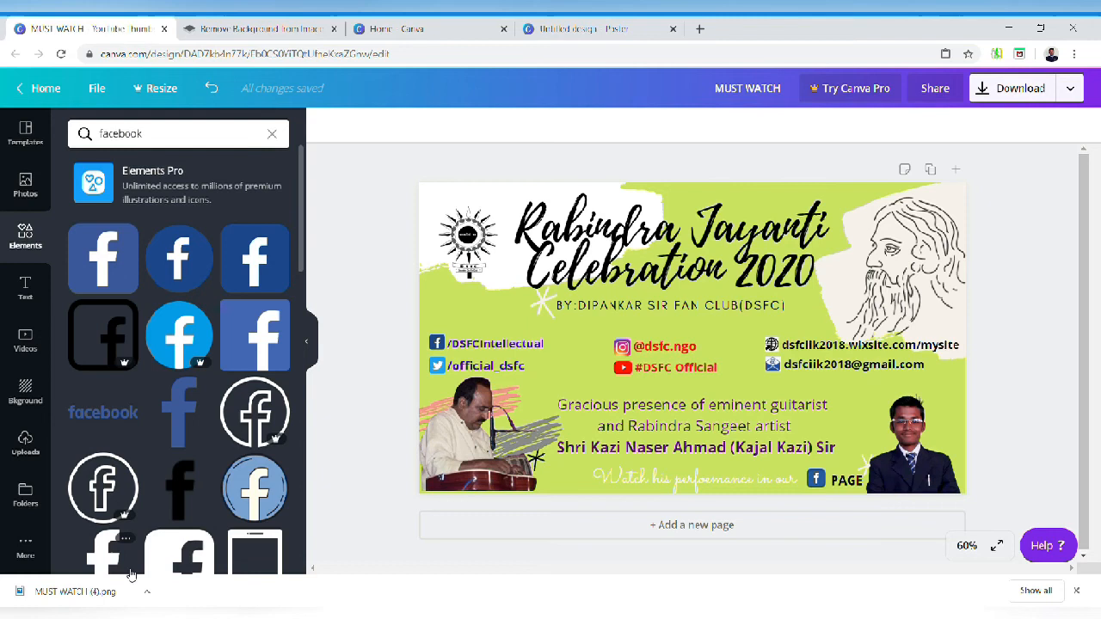
Open the downloaded MUST WATCH (4).png and collapse the elements side panel in the editor.
click(75, 592)
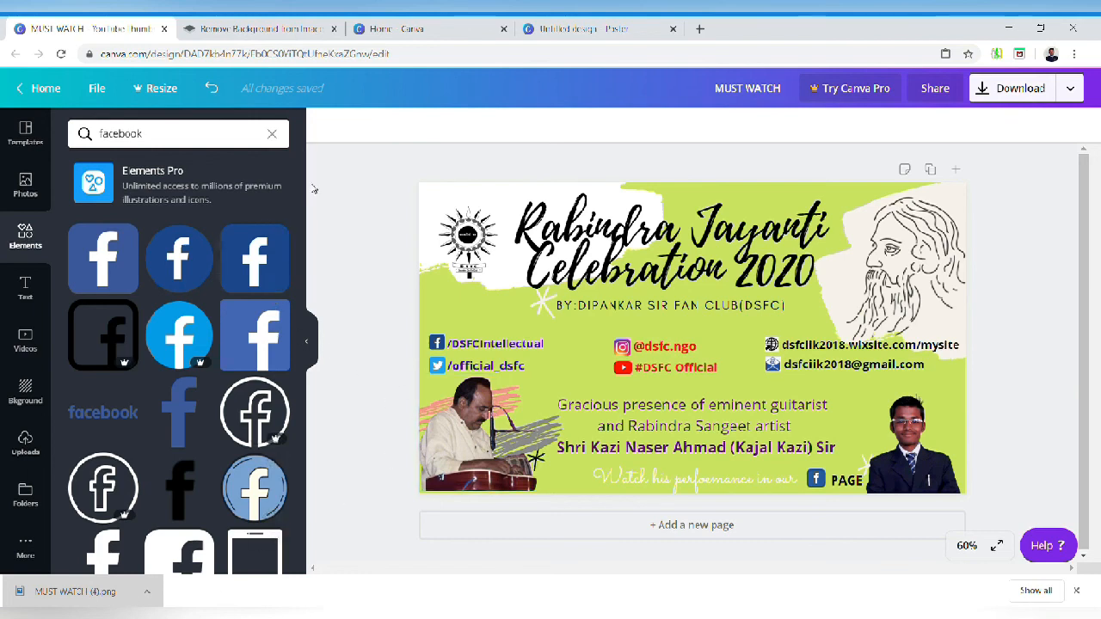
click(310, 343)
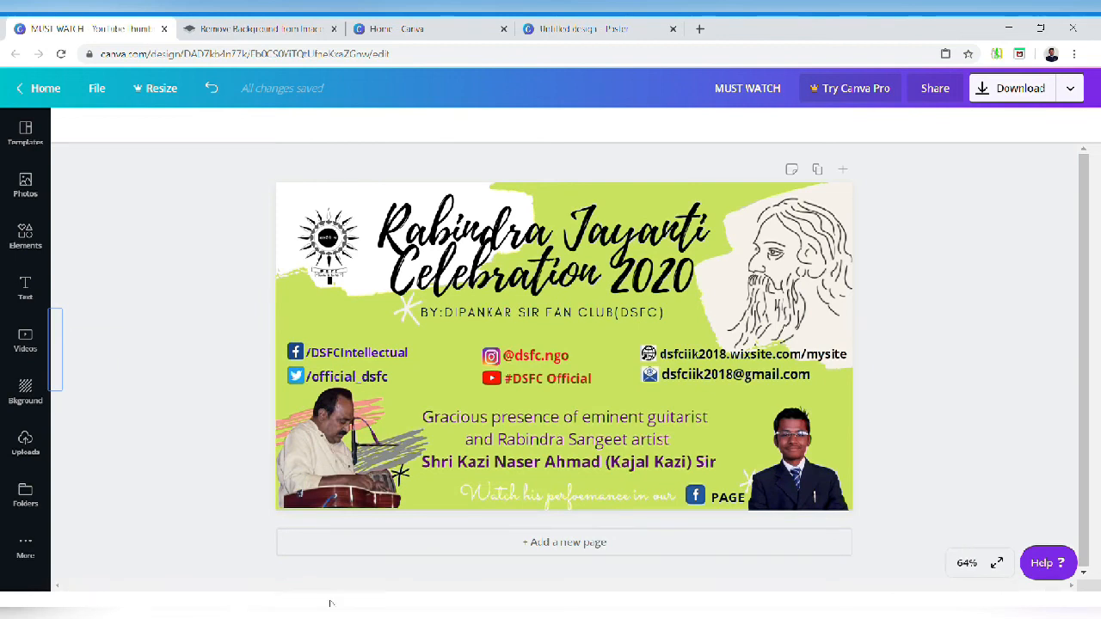